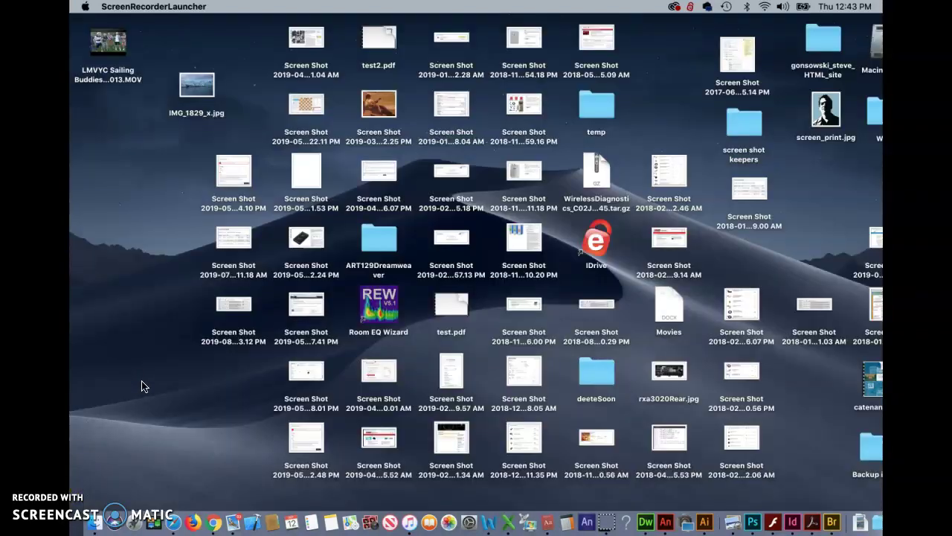
Step: Make a desktop folder named 'turn in to steve' and return to the Word instructions
right_click(144, 387)
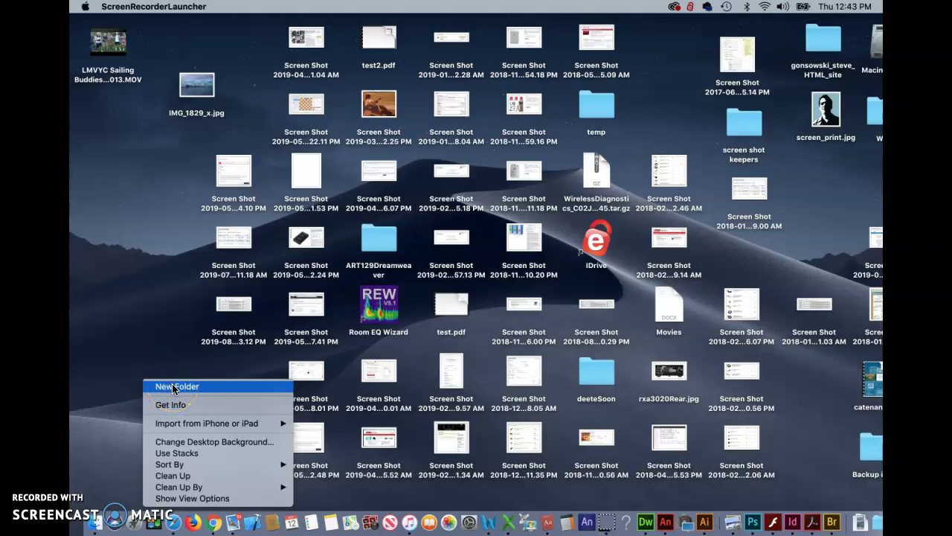
click(174, 386)
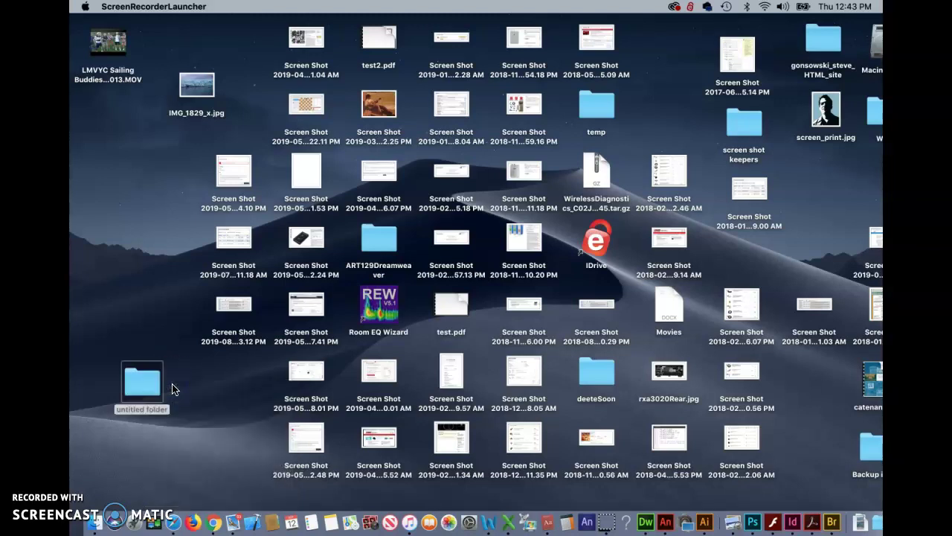
click(159, 409)
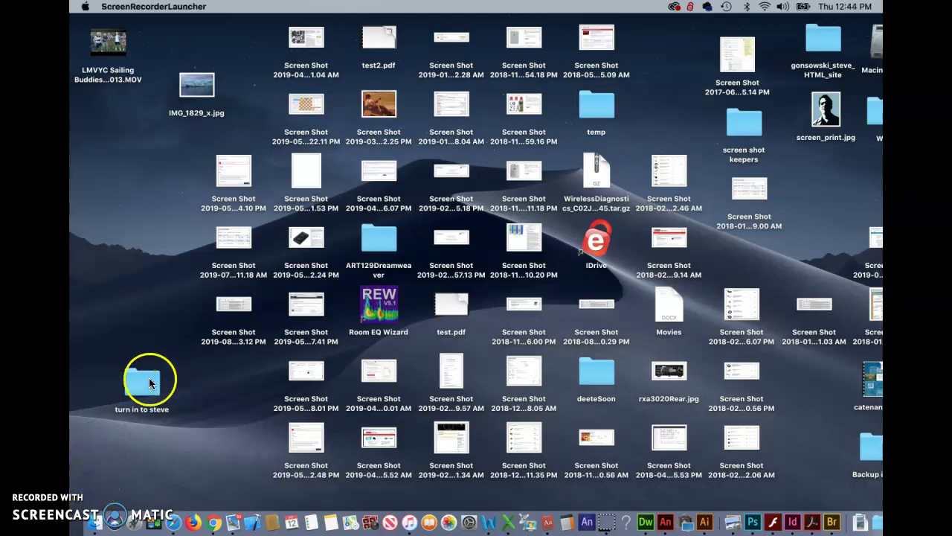
click(147, 377)
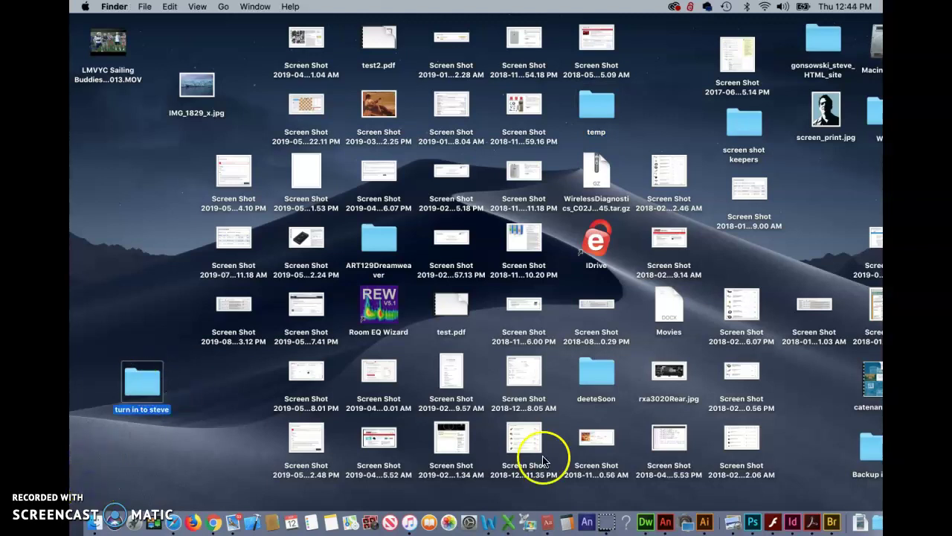
click(705, 523)
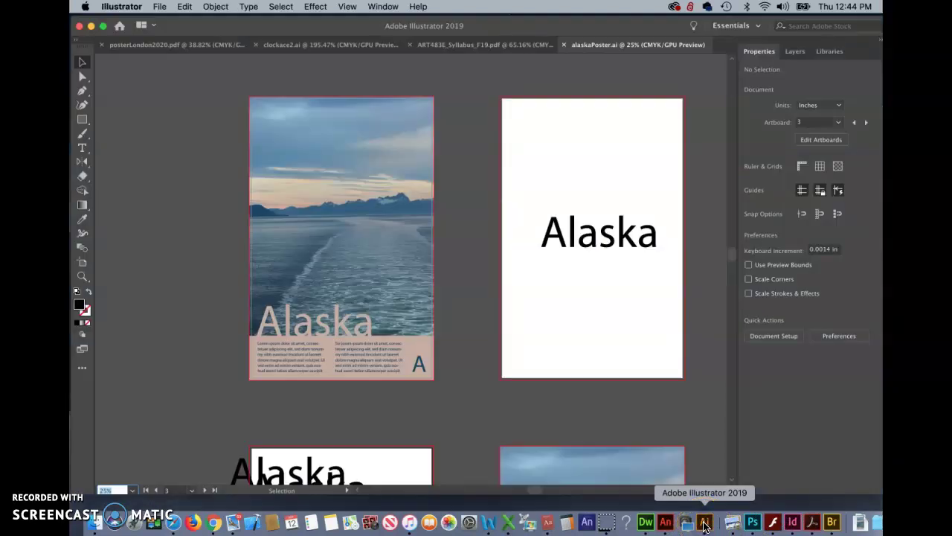
click(98, 478)
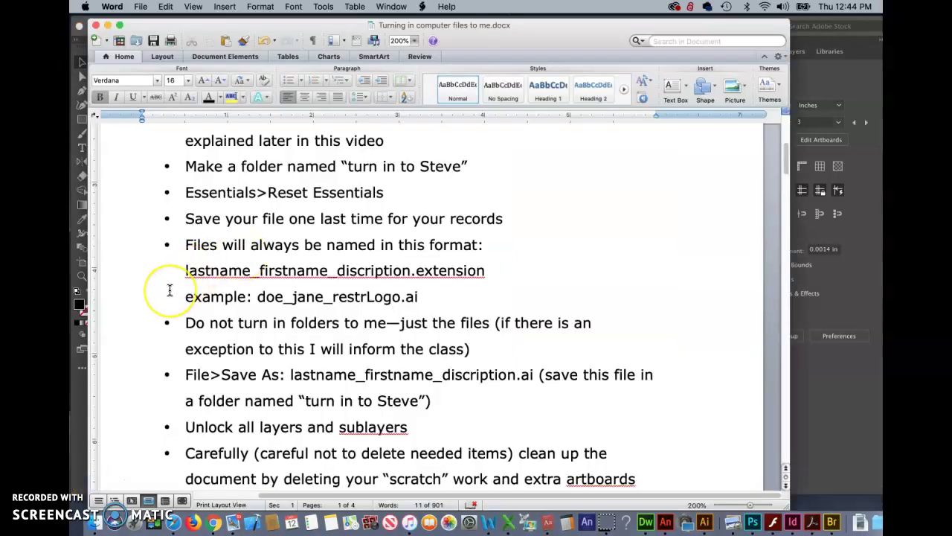
scroll(178, 290, down, 3)
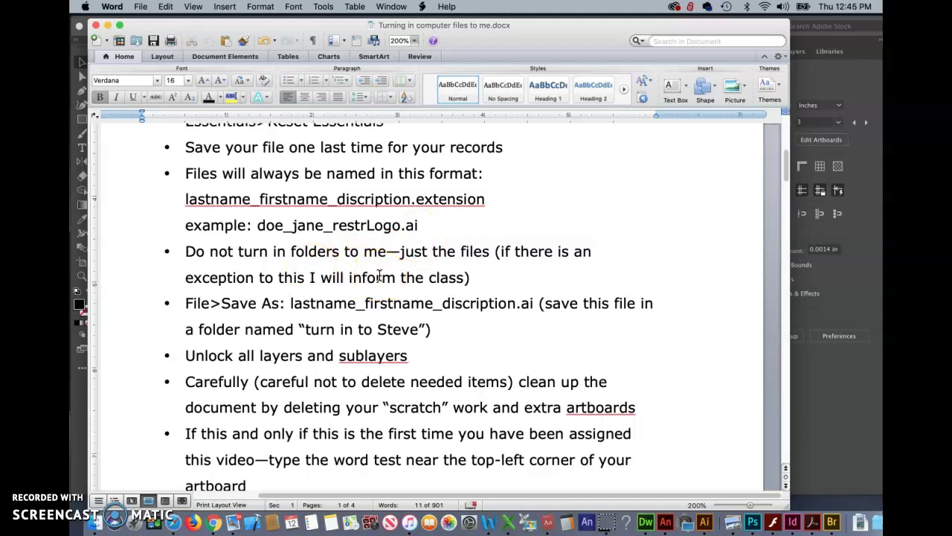
scroll(419, 335, down, 1)
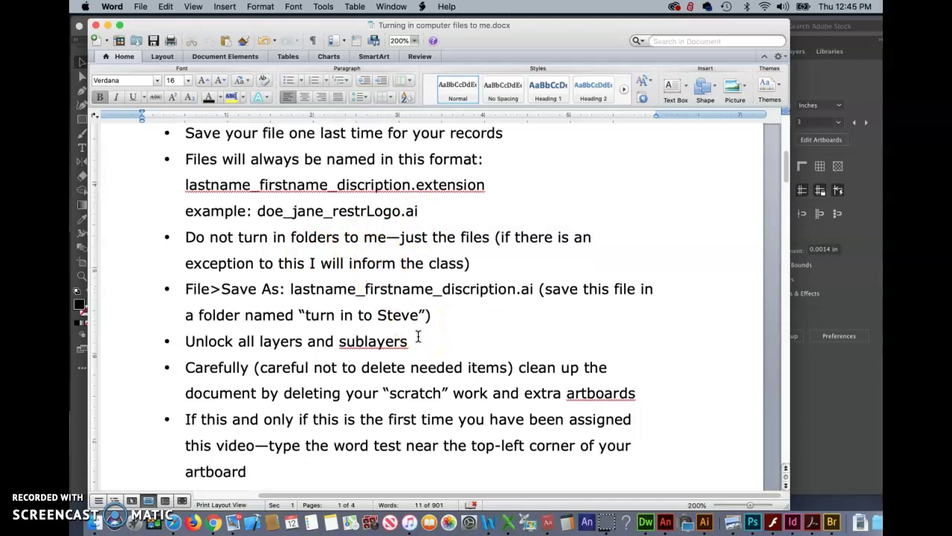
scroll(417, 349, down, 1)
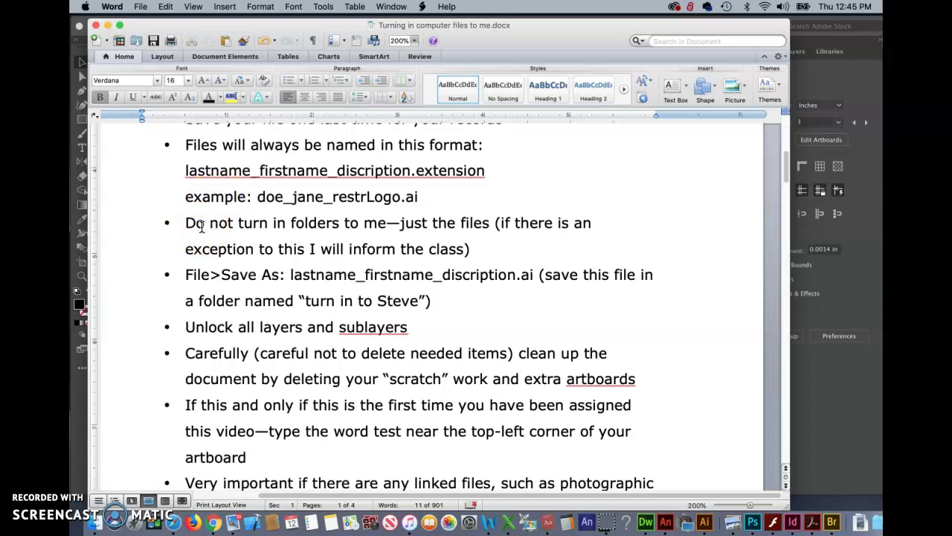
Step: Start Save As and set the location to the desktop's 'turn in to steve' folder
click(97, 485)
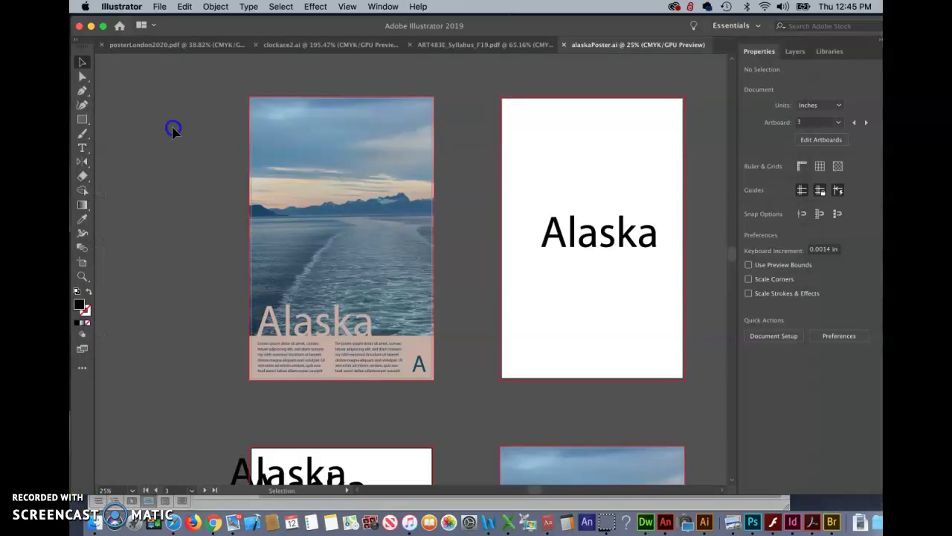
click(159, 7)
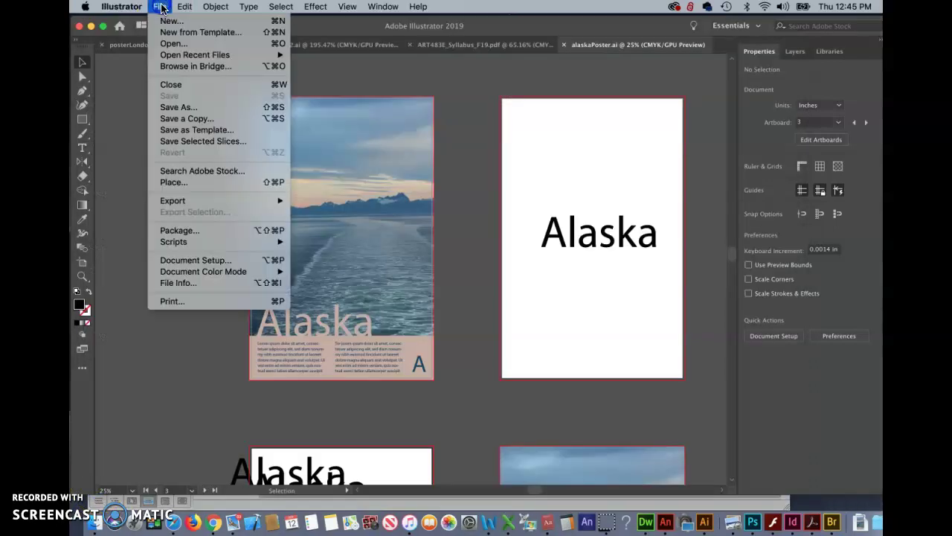
click(185, 105)
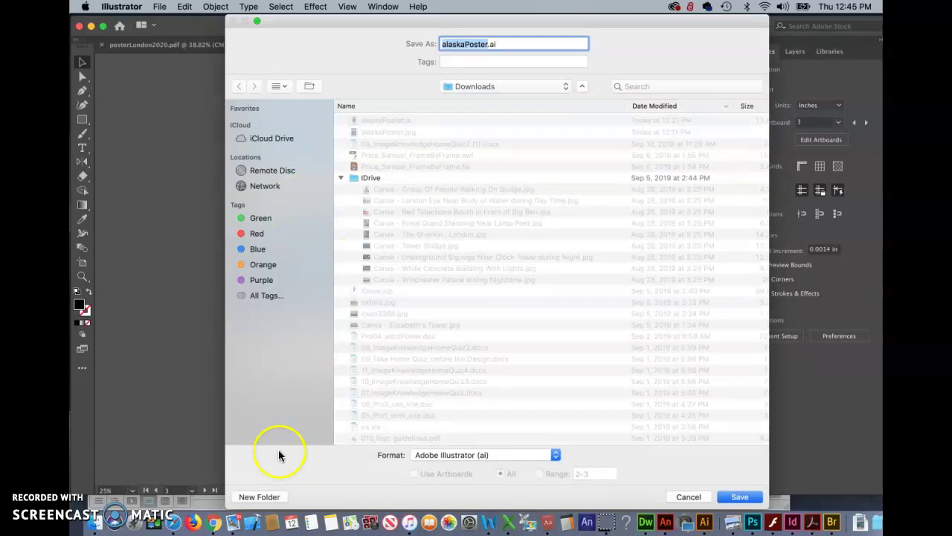
click(565, 89)
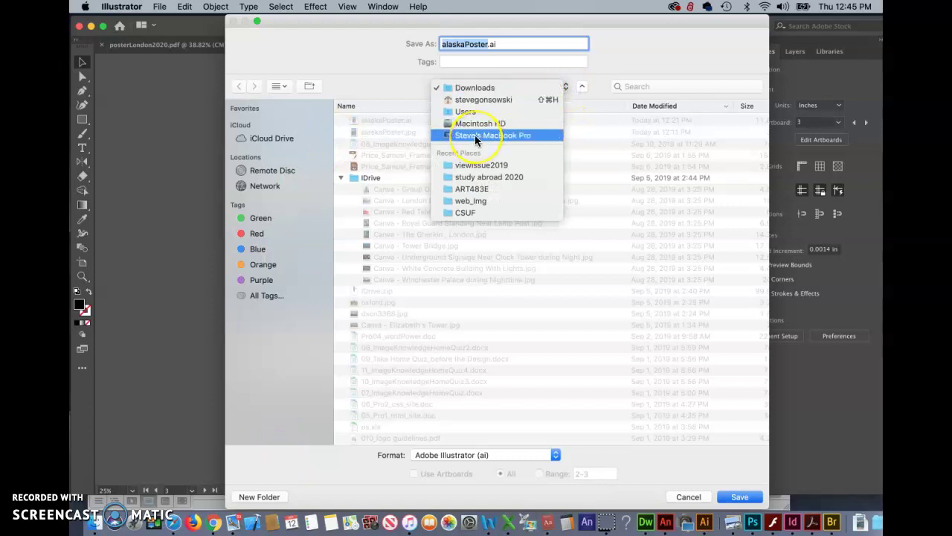
click(471, 101)
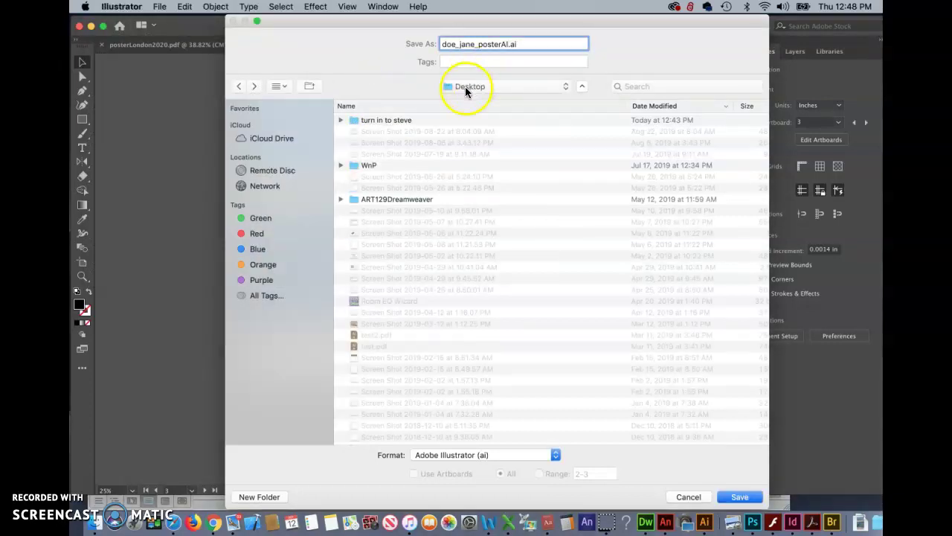
click(467, 88)
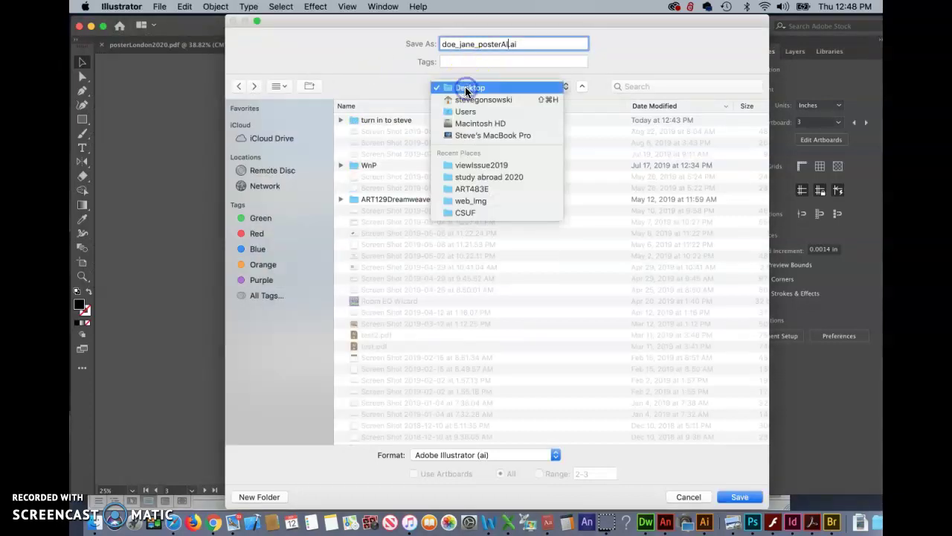
click(380, 121)
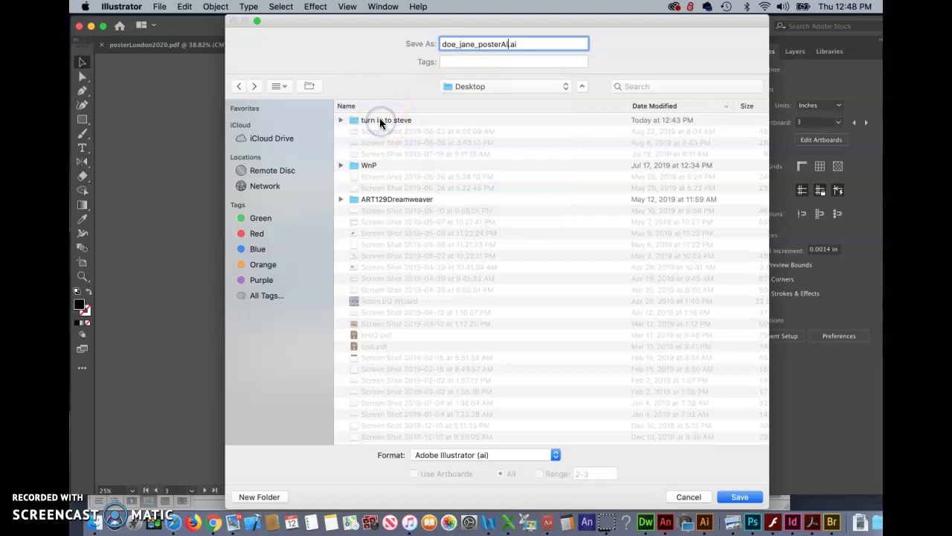
Step: Replace 'posterA' in the file name with 'AlaskPstr' and save into the turn-in folder
click(506, 44)
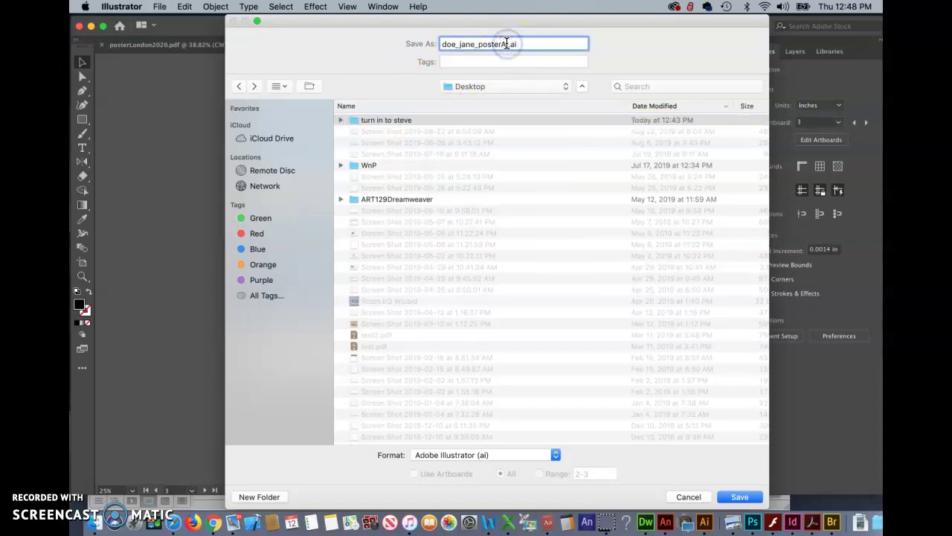
drag(507, 44, 481, 44)
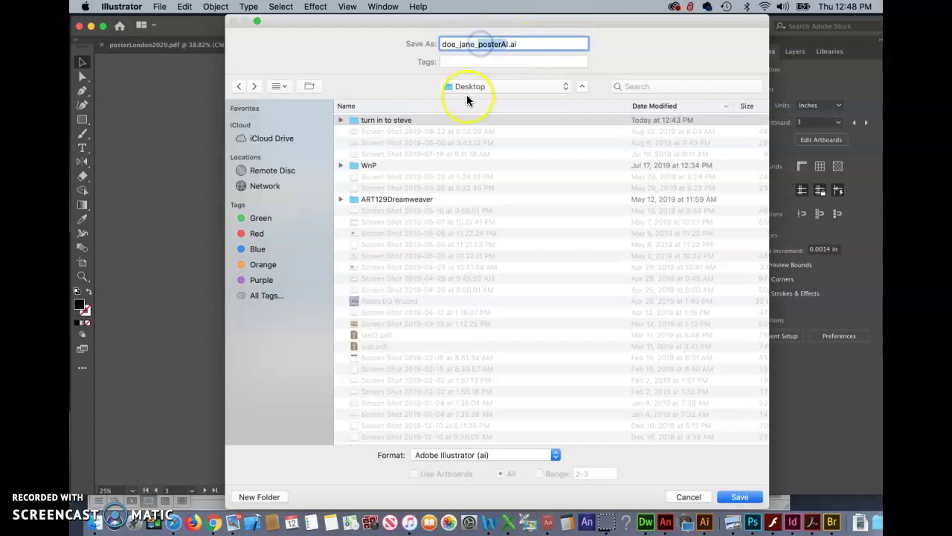
text(A)
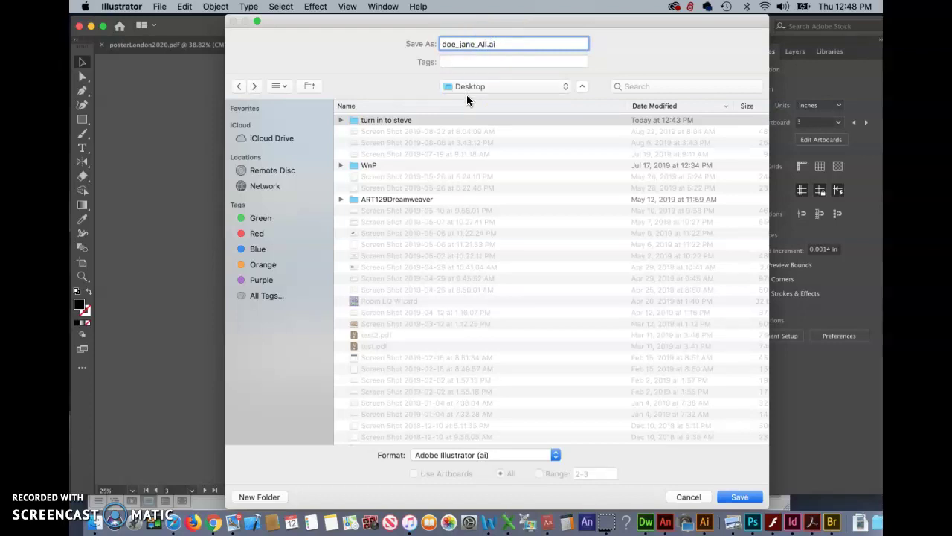
text(laskPstr)
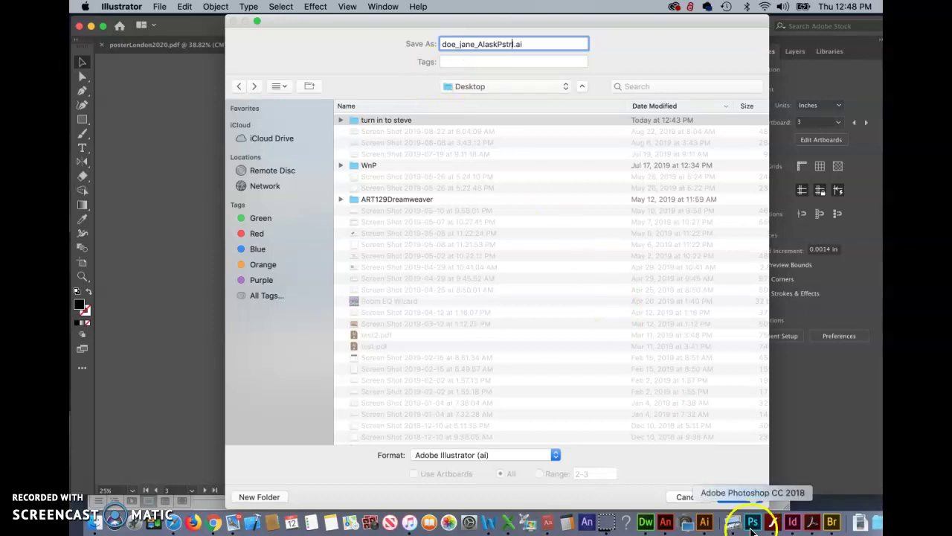
click(739, 497)
click(739, 498)
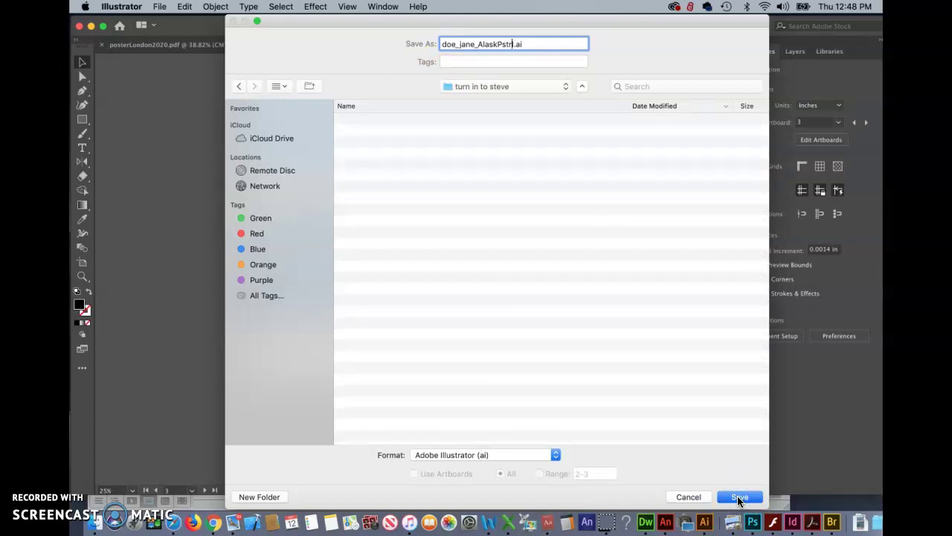
click(739, 498)
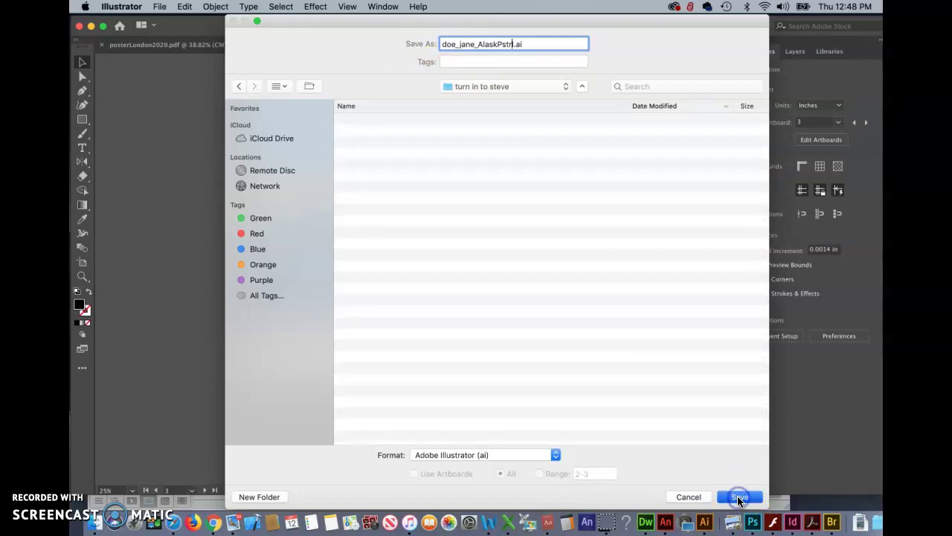
Step: Accept the default Illustrator Options, then switch to Essentials and reset the Essentials workspace
click(627, 424)
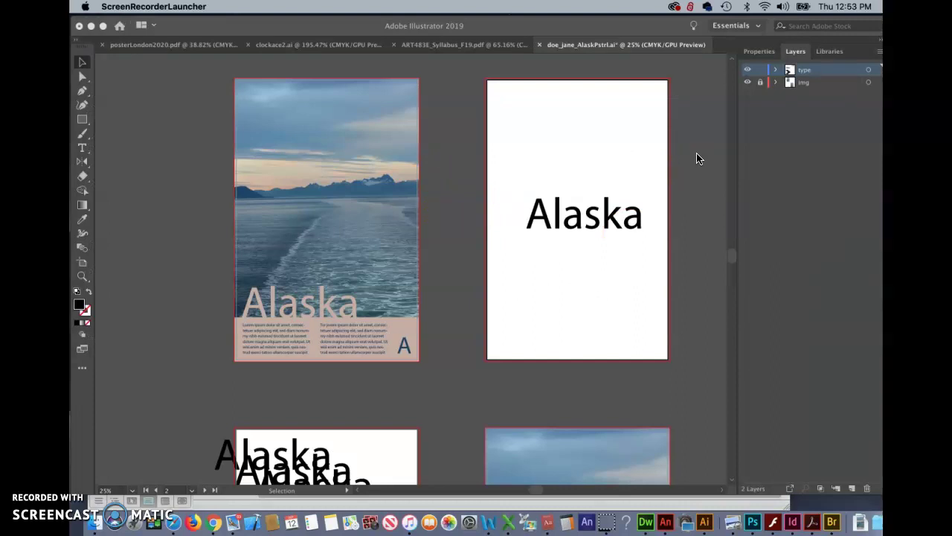
click(727, 28)
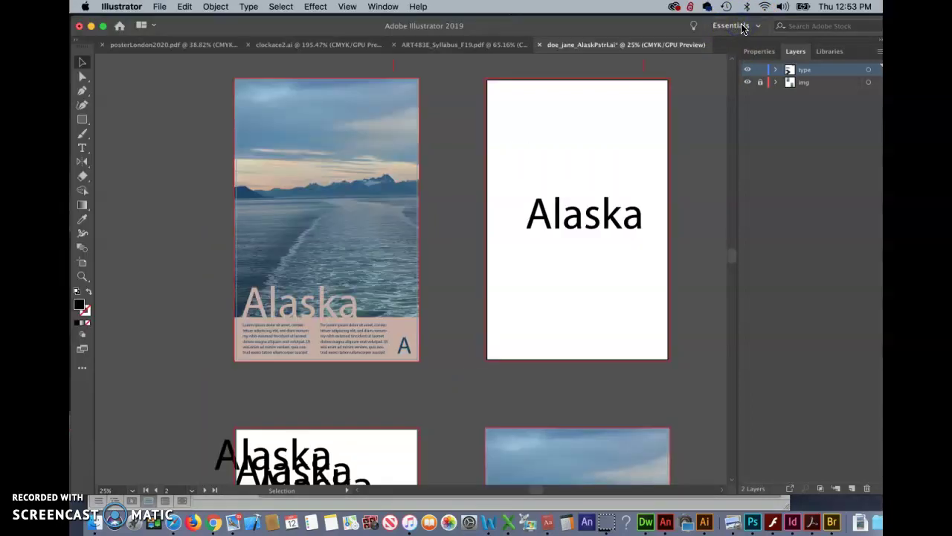
click(742, 27)
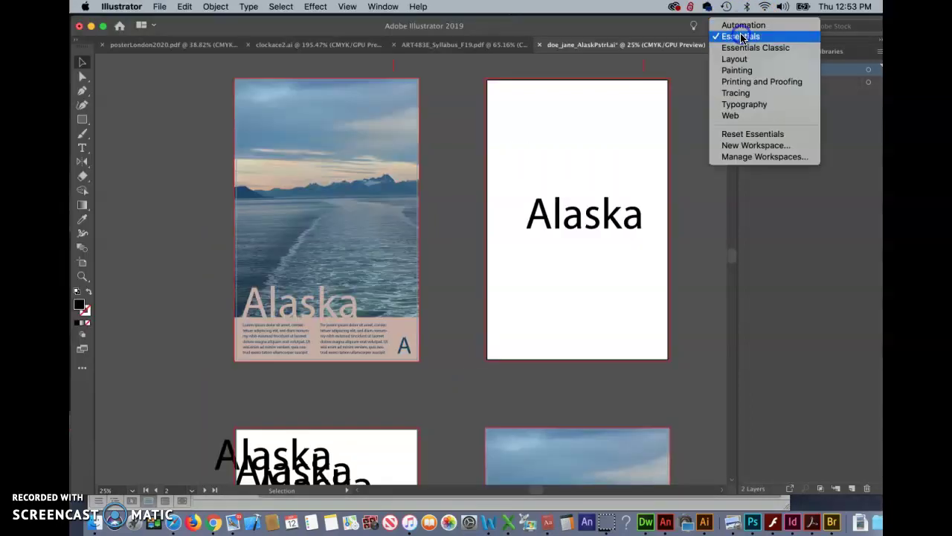
click(742, 37)
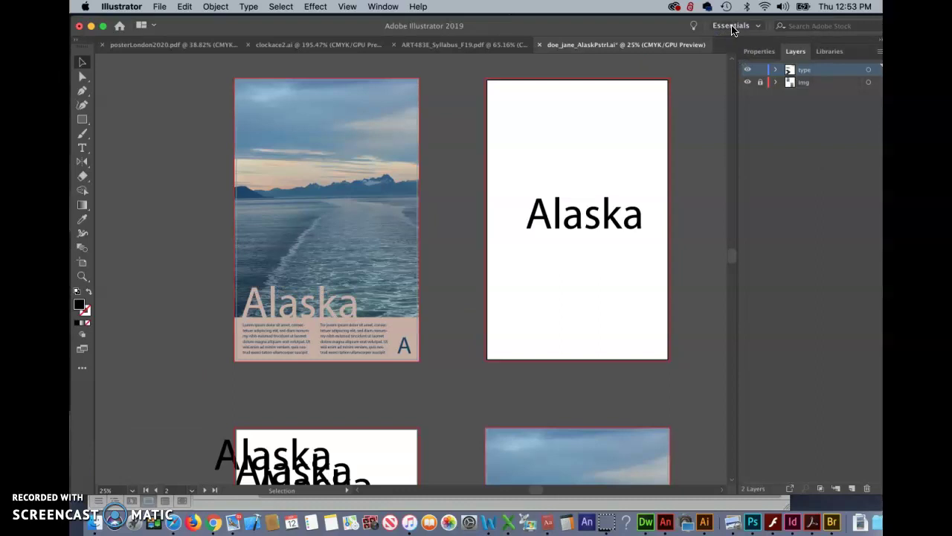
click(733, 28)
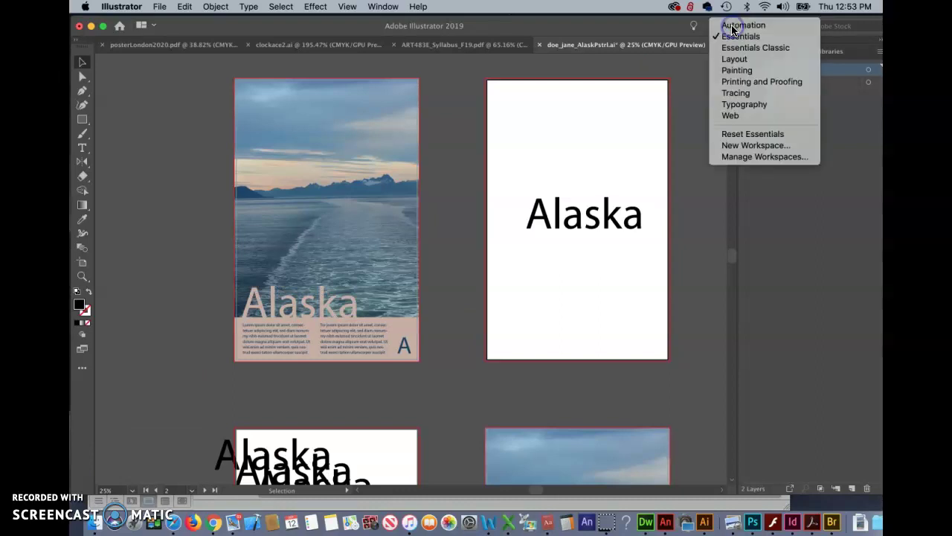
click(736, 135)
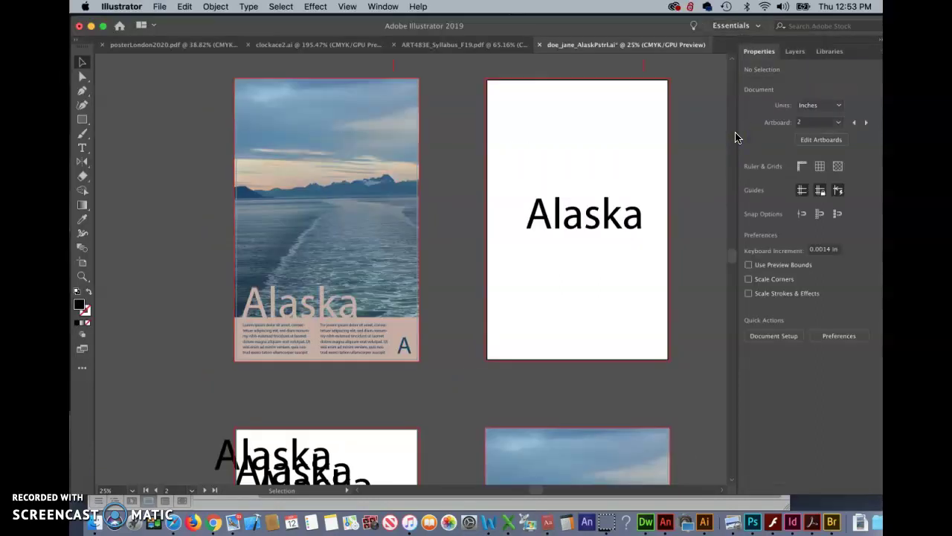
Step: Unlock the type and img layers with Unlock All Layers from the Layers panel menu
click(795, 52)
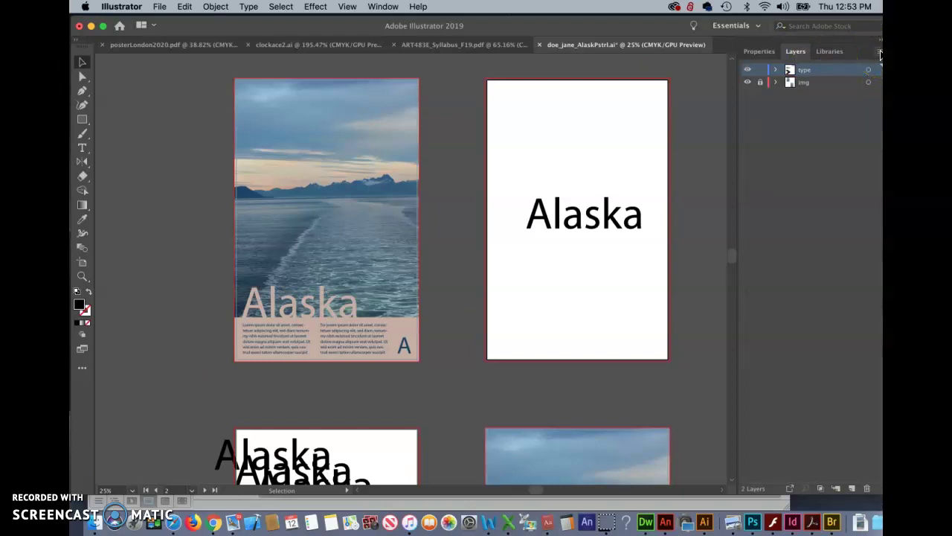
click(880, 53)
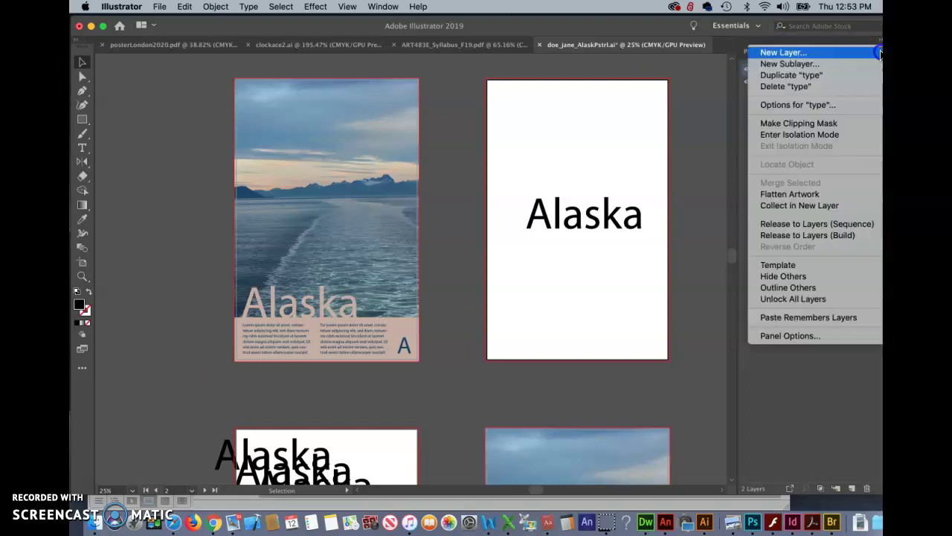
click(783, 299)
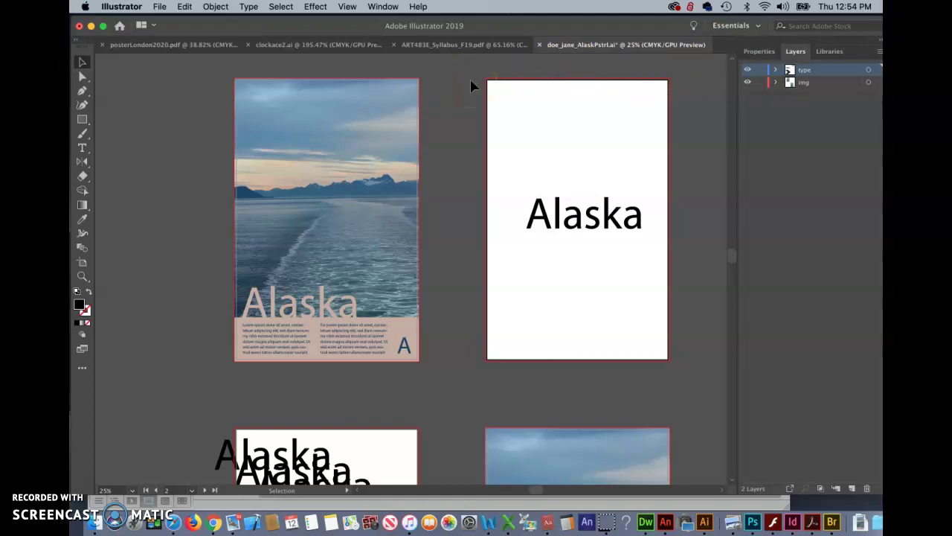
Step: Run Object > Unlock All and confirm the Alaska text on the second artboard selects
click(216, 7)
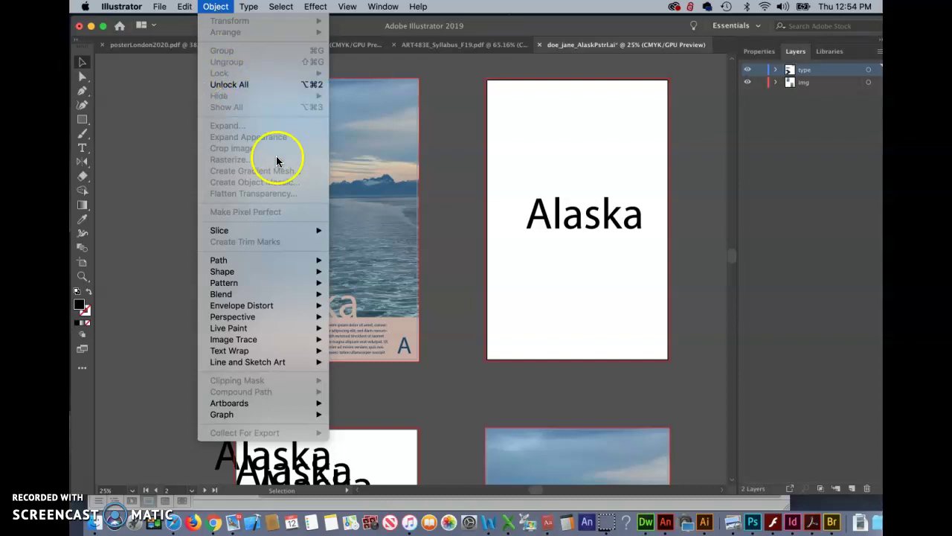
click(233, 85)
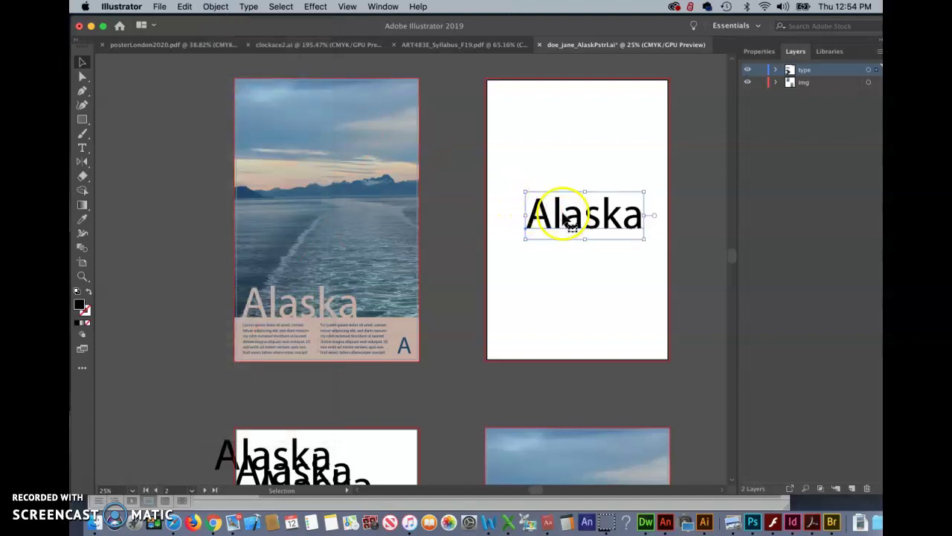
click(570, 151)
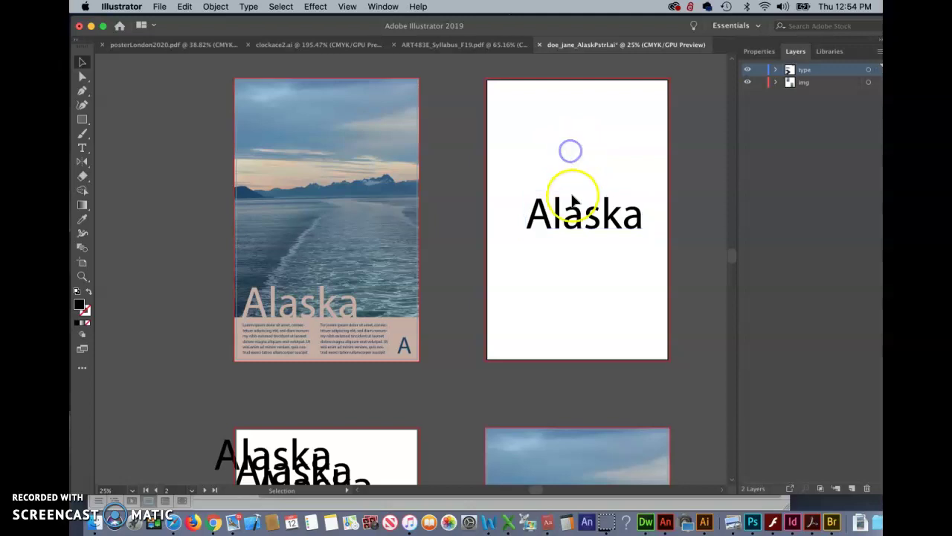
click(573, 199)
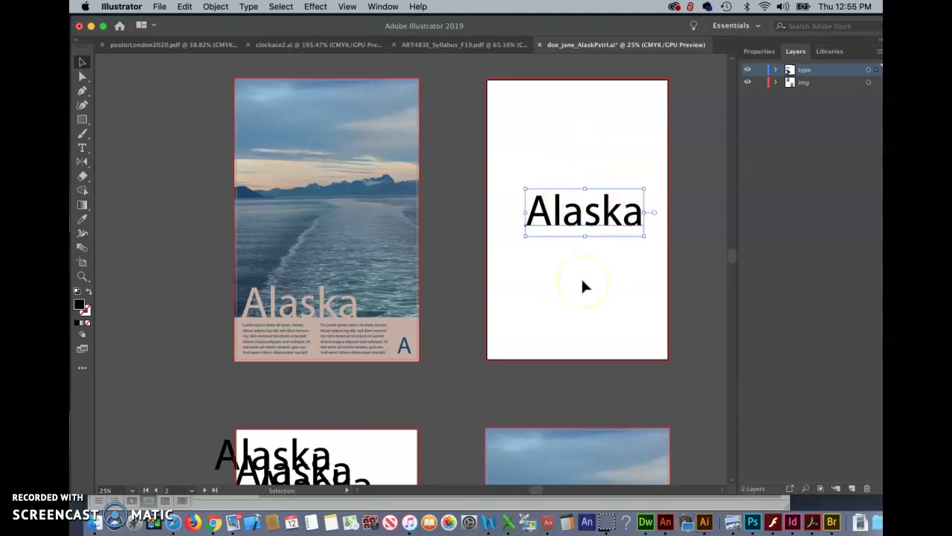
Step: Scroll down to the lower artboards and select the stacked Alaska copies
scroll(584, 286, right, 5)
scroll(584, 286, down, 3)
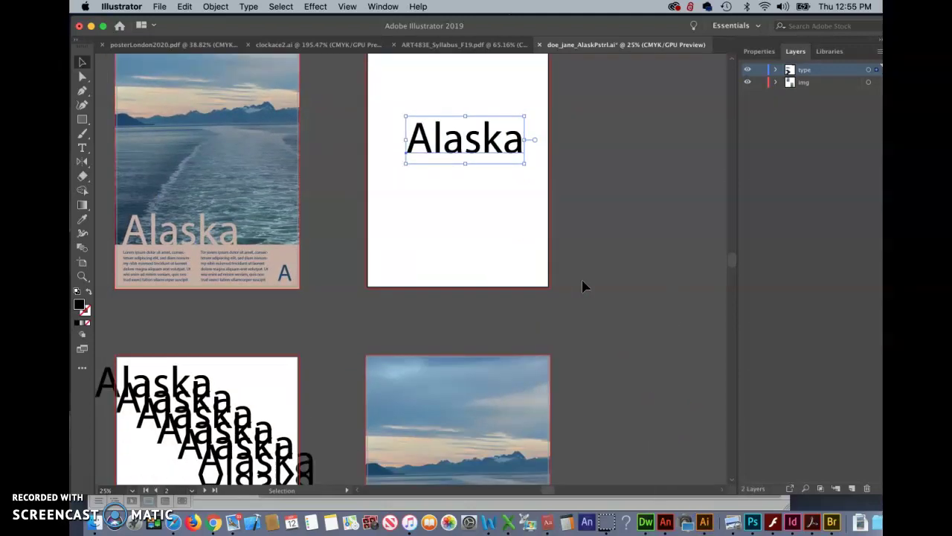
scroll(584, 286, left, 4)
scroll(584, 287, up, 4)
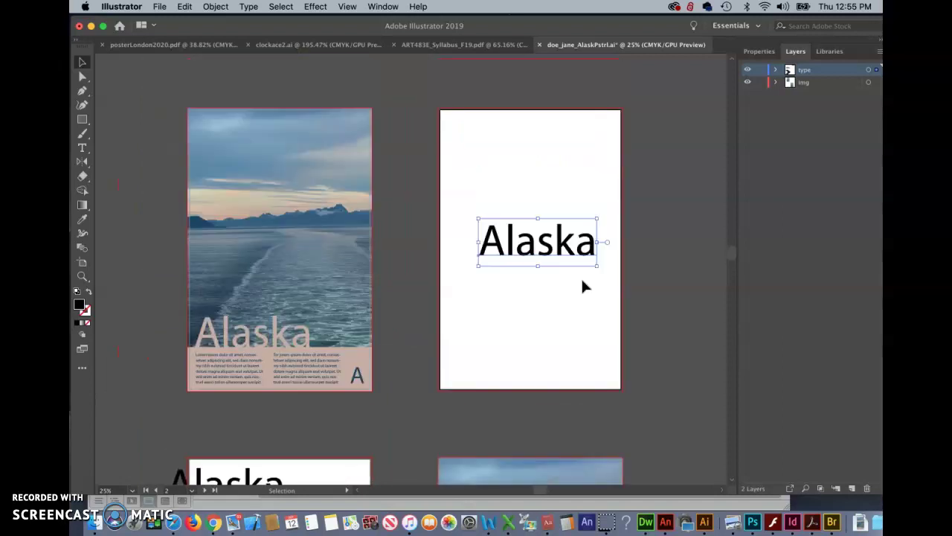
click(431, 410)
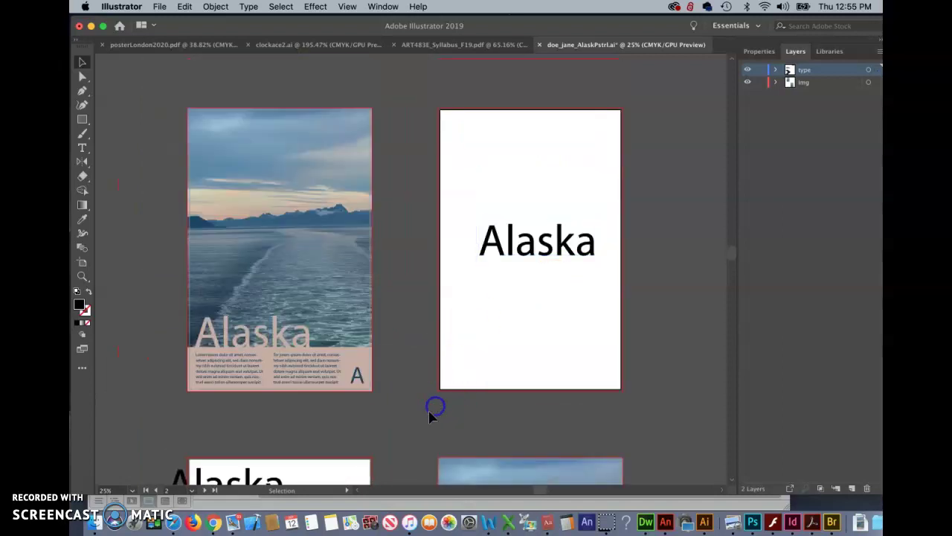
scroll(427, 419, down, 7)
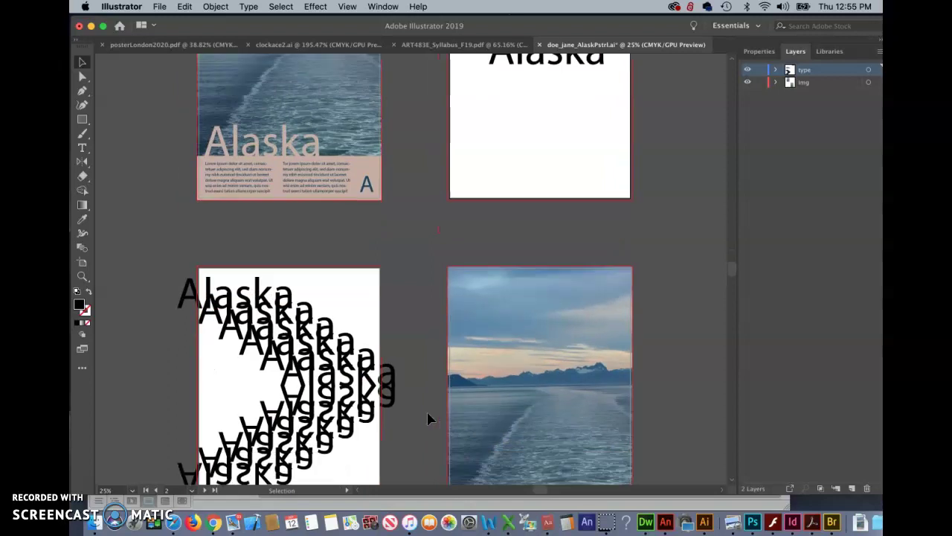
click(231, 445)
Step: Delete the stacked scratch Alaska copies and spare ocean image, restoring the poster photo
click(425, 198)
key(Delete)
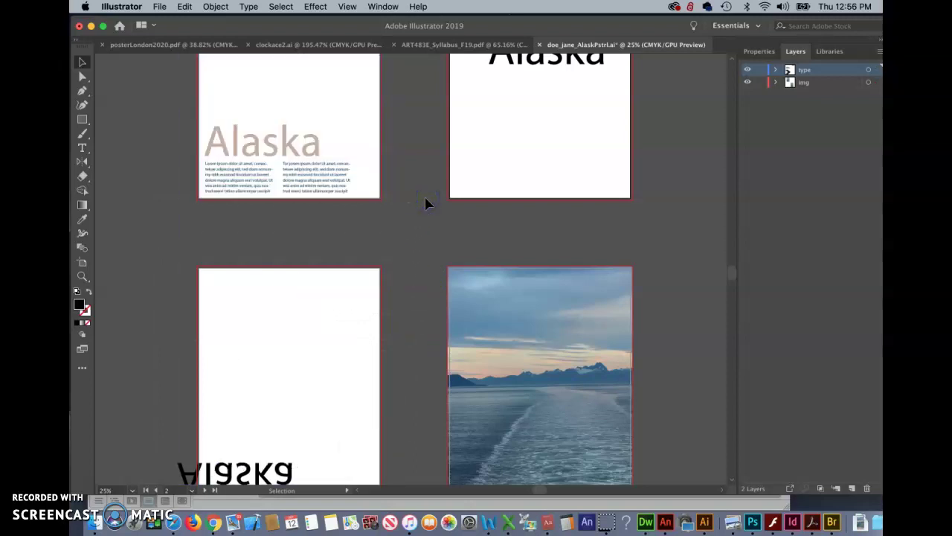
click(320, 179)
key(super+z)
click(315, 253)
scroll(315, 253, down, 3)
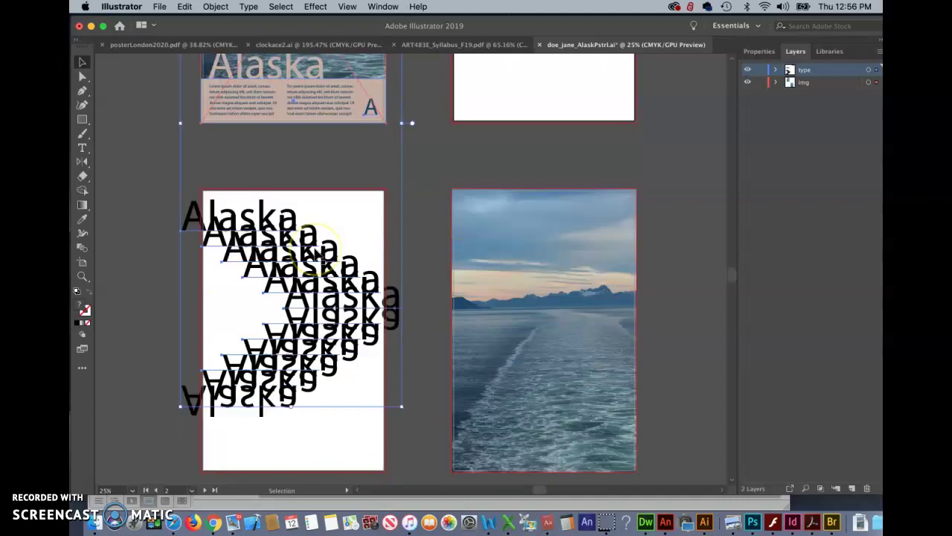
click(238, 416)
click(173, 467)
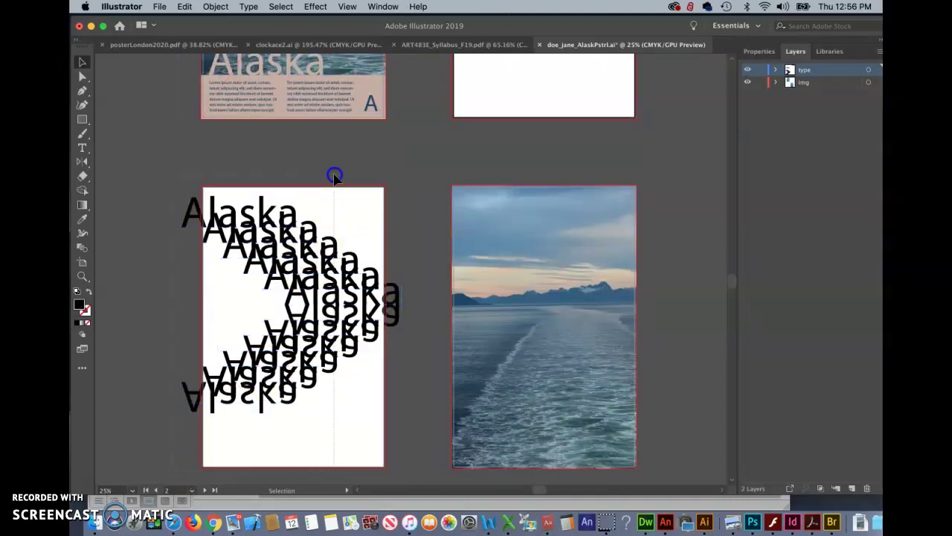
key(super+a)
key(Delete)
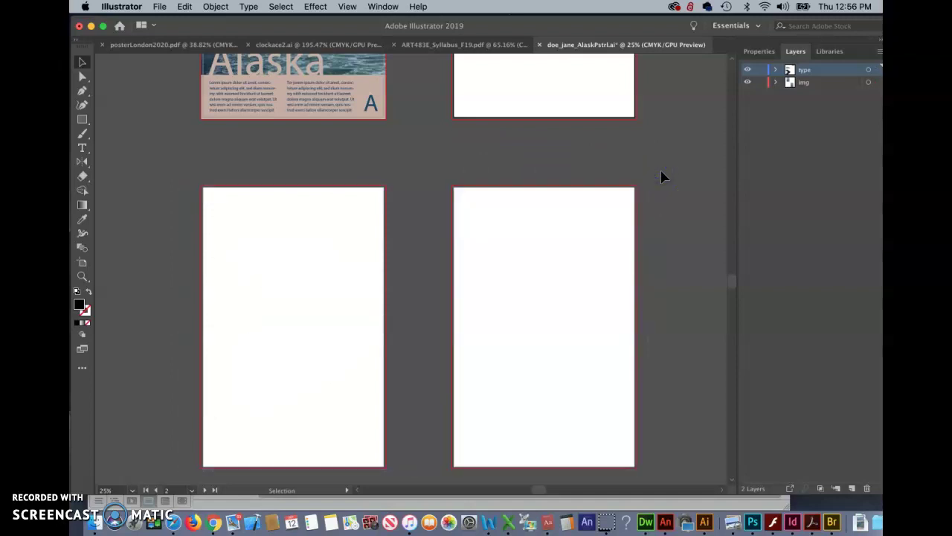
Step: Delete the Alaska text from the second artboard
scroll(662, 174, up, 5)
scroll(651, 171, up, 4)
click(493, 196)
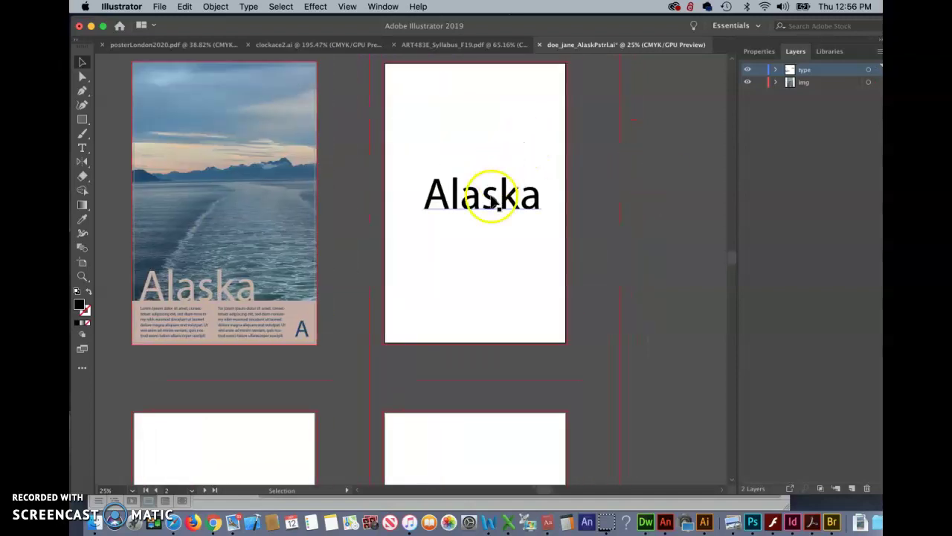
key(Delete)
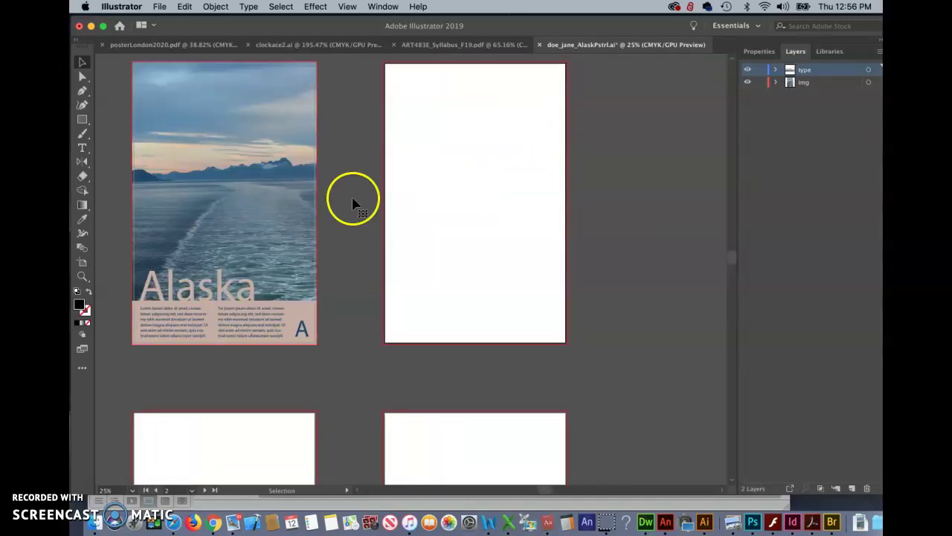
Step: Delete the three empty artboards with the Artboard tool, leaving only Artboard 1
click(82, 264)
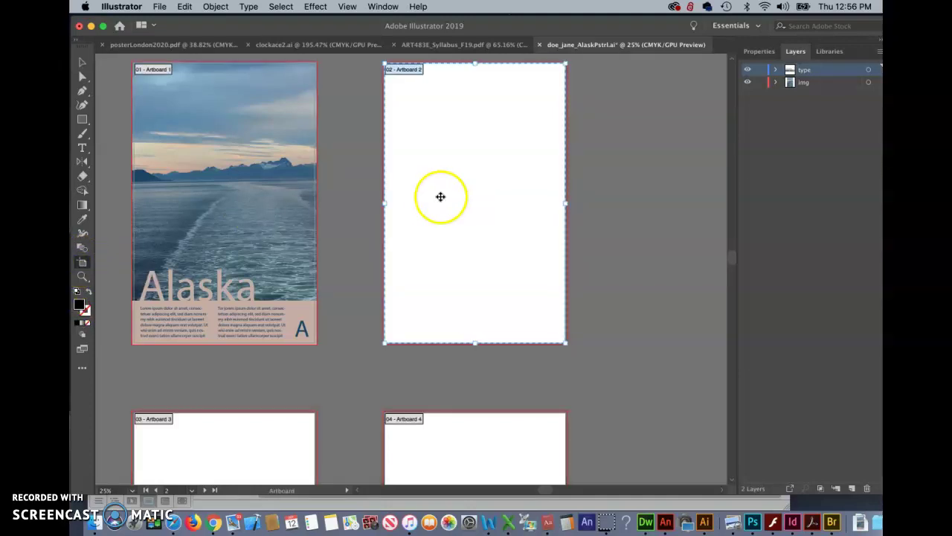
key(Delete)
scroll(445, 197, down, 5)
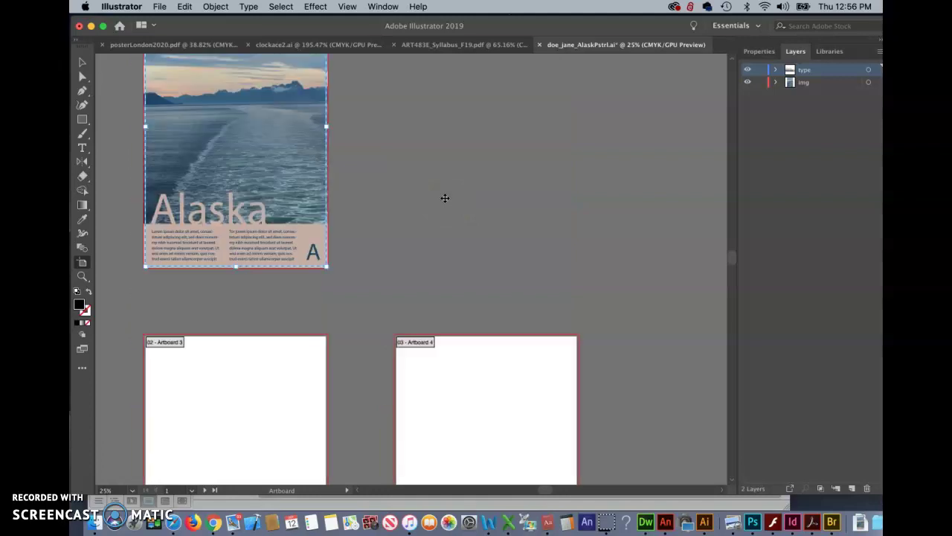
click(287, 404)
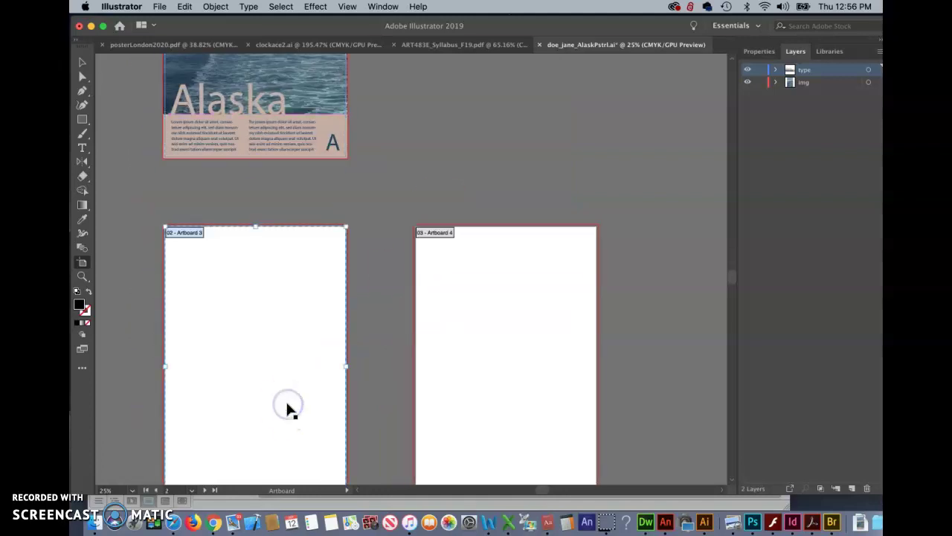
key(Delete)
click(465, 370)
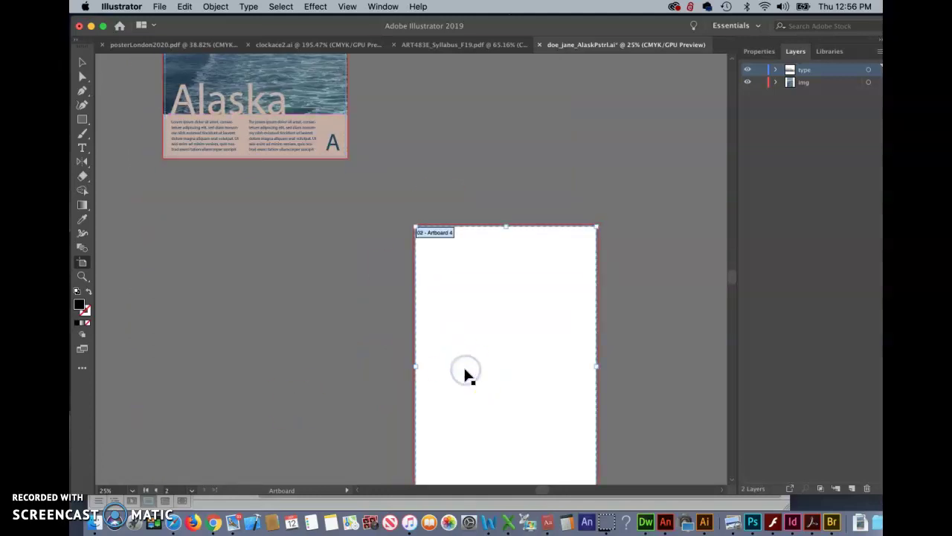
key(Delete)
scroll(465, 376, up, 5)
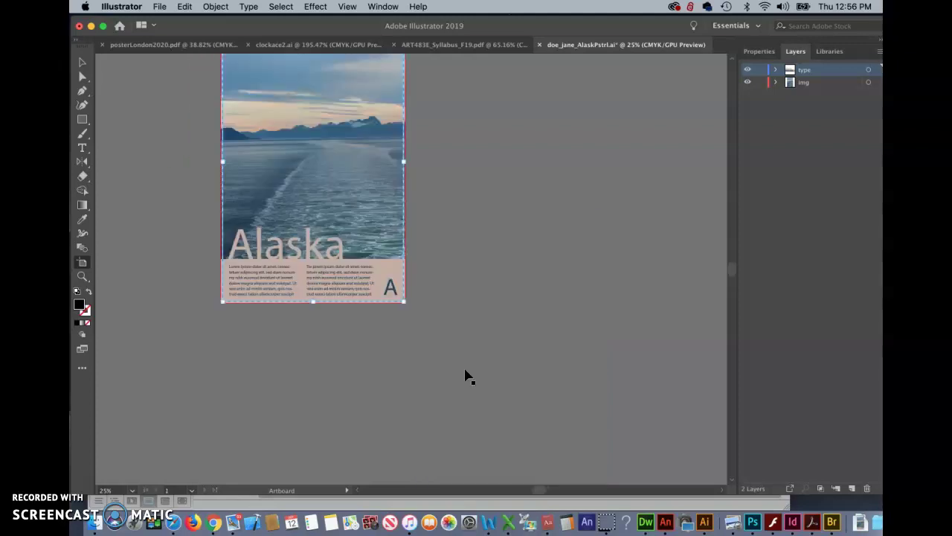
scroll(465, 375, up, 2)
scroll(465, 375, right, 5)
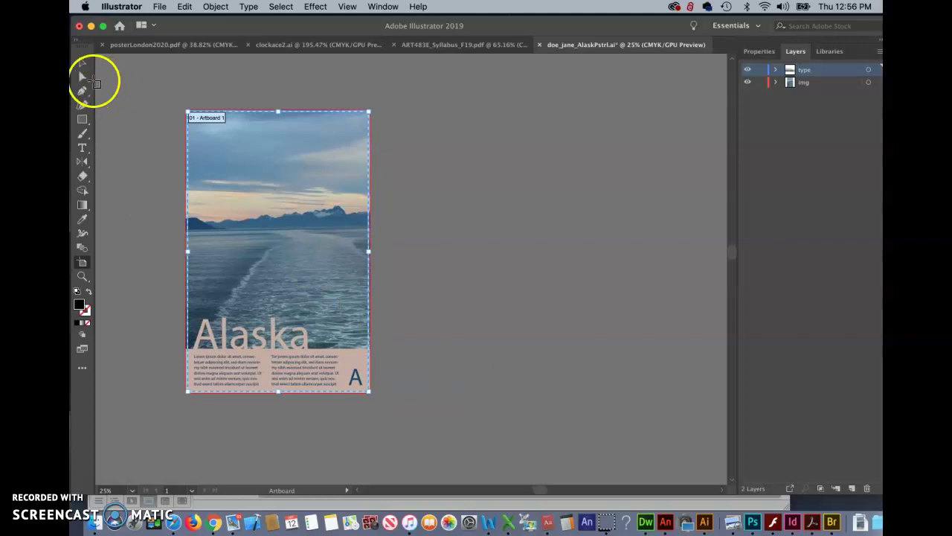
Step: Check the instructions, then place the 'test' text object beside the poster
click(86, 485)
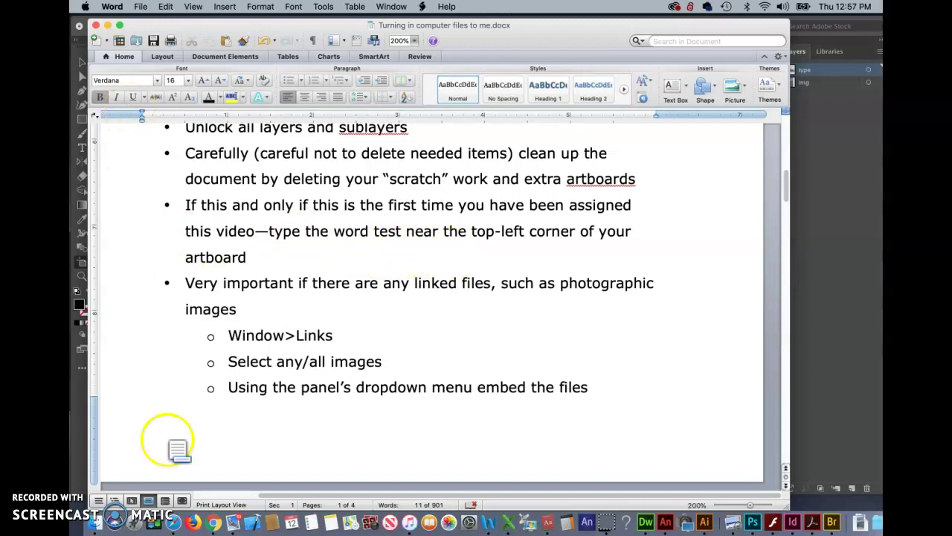
click(85, 475)
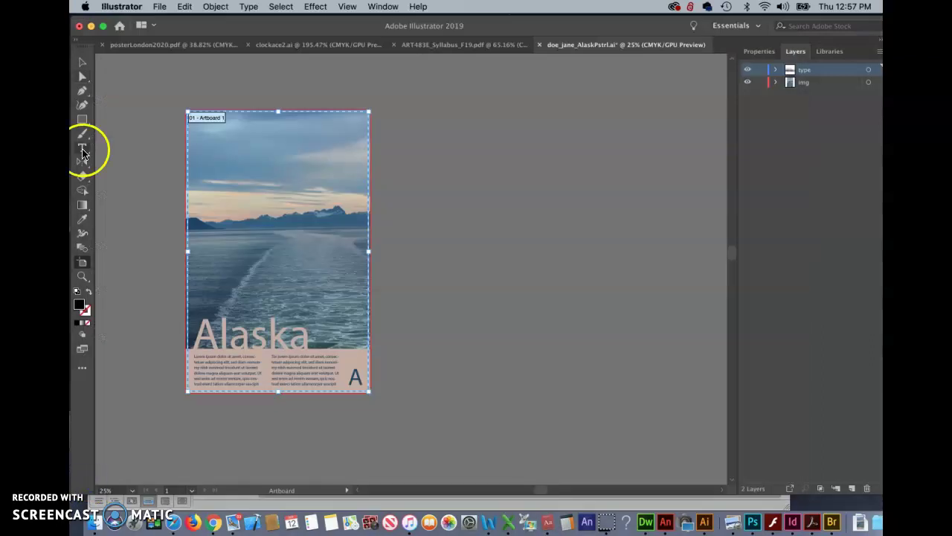
click(83, 152)
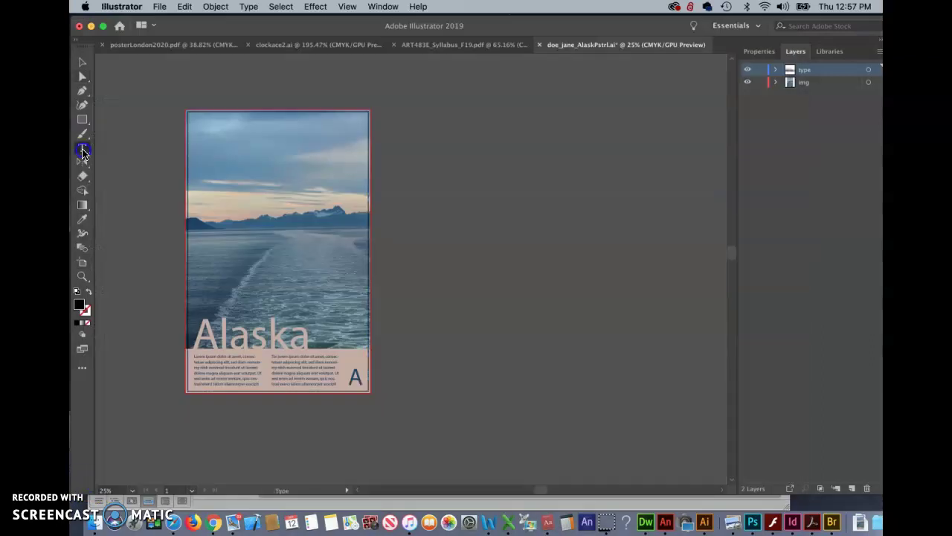
click(111, 117)
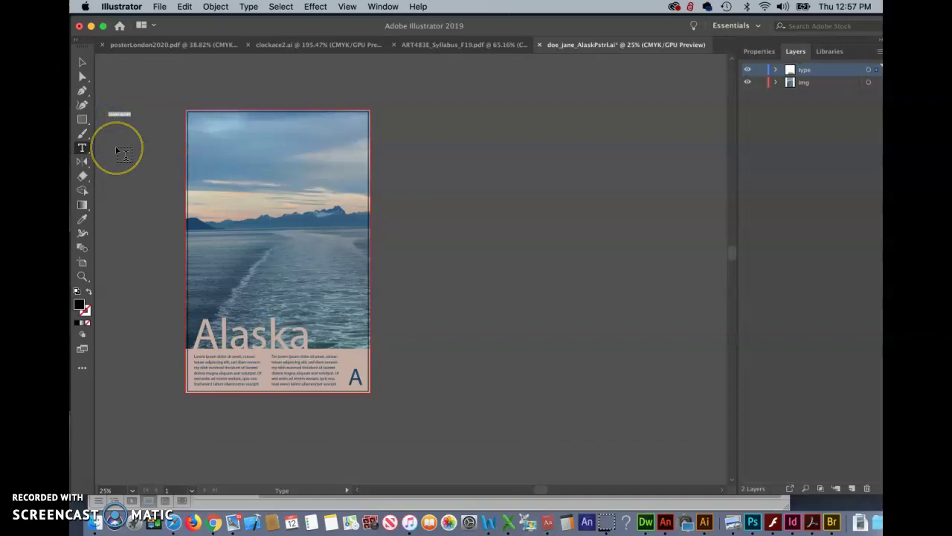
key(BackSpace)
click(82, 62)
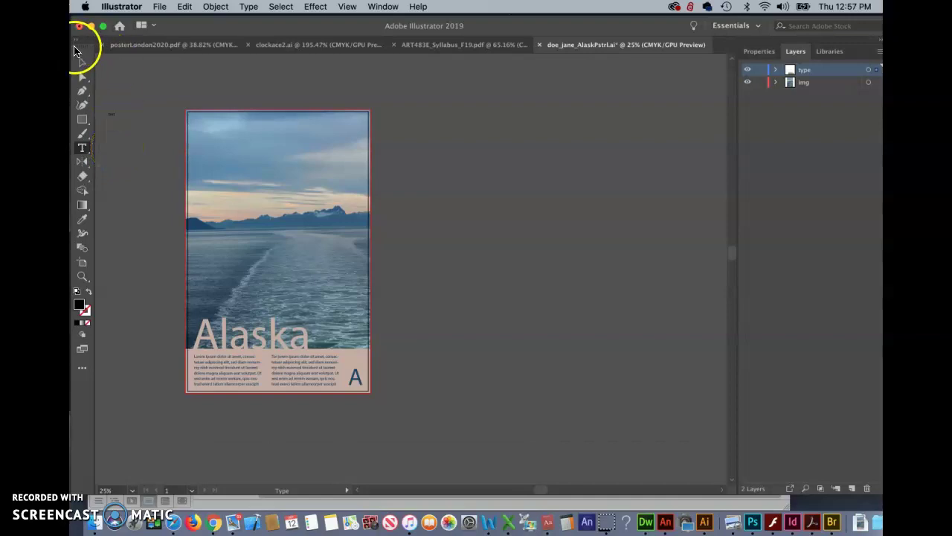
click(111, 109)
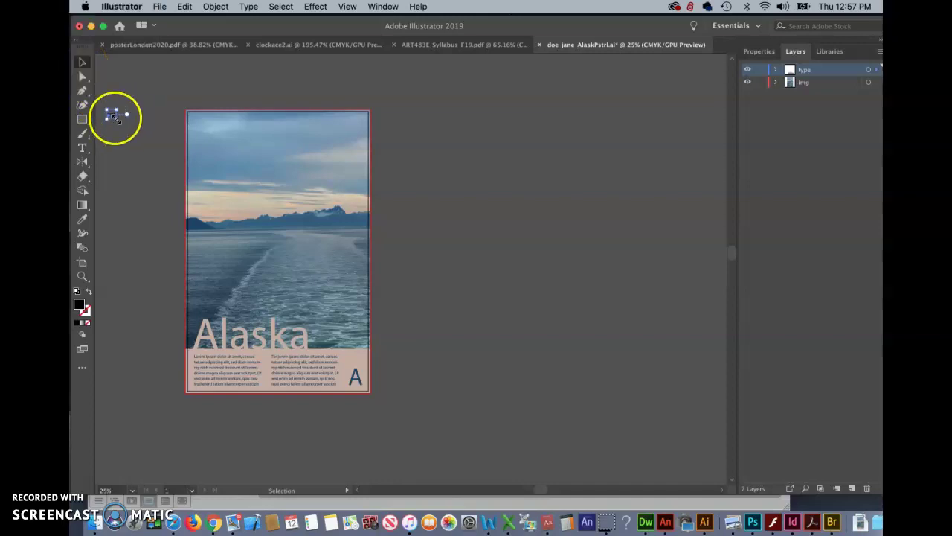
Step: Scale 'test' up to 162.03 pt and set it just left of the artboard's top-left corner
drag(113, 116, 197, 194)
drag(140, 132, 145, 142)
click(768, 52)
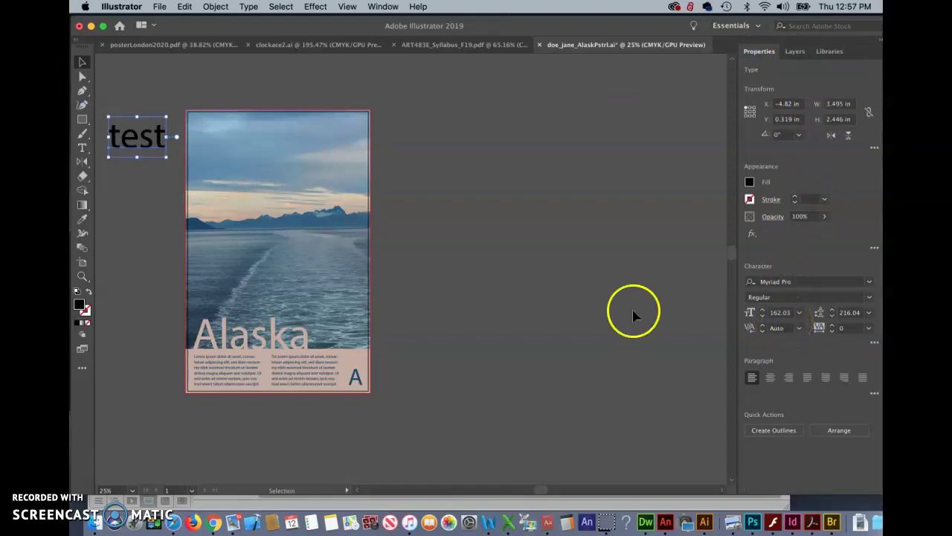
scroll(152, 216, left, 5)
scroll(152, 216, up, 3)
scroll(151, 216, left, 2)
scroll(151, 215, up, 1)
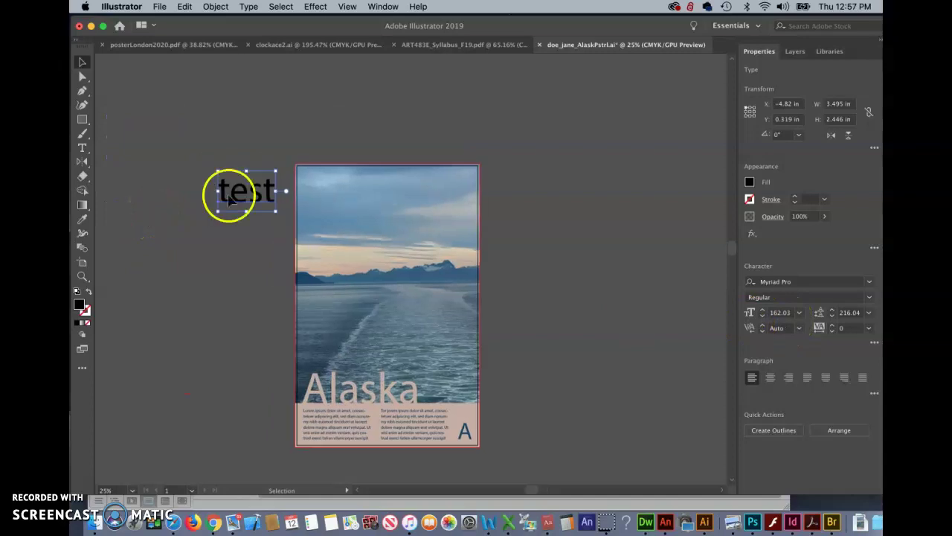
click(148, 157)
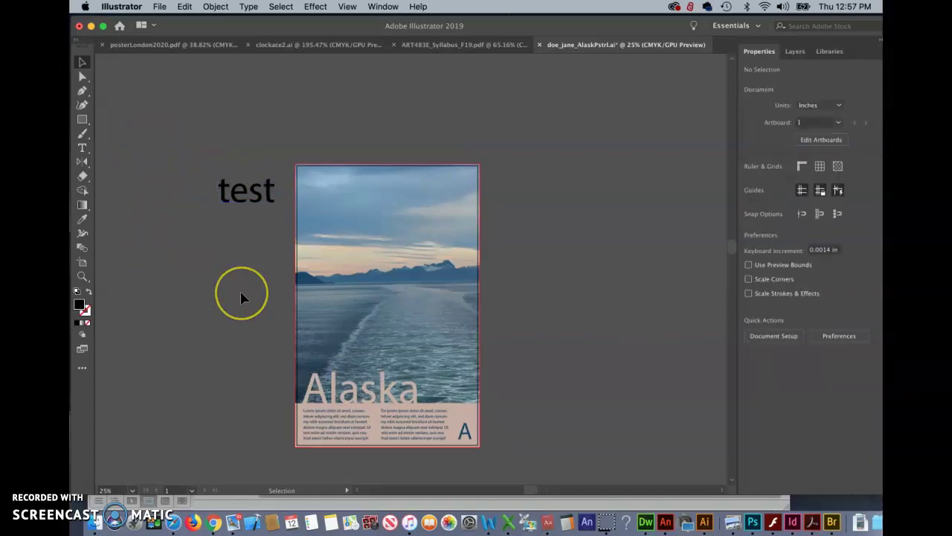
scroll(241, 296, down, 5)
scroll(240, 295, right, 4)
click(489, 472)
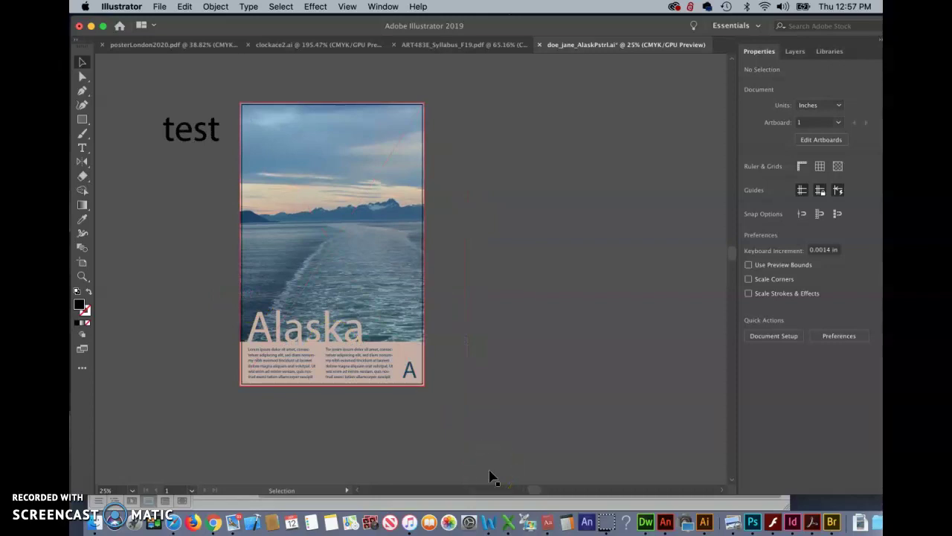
Step: Read further down the Word instructions document
scroll(491, 476, down, 2)
scroll(491, 477, right, 2)
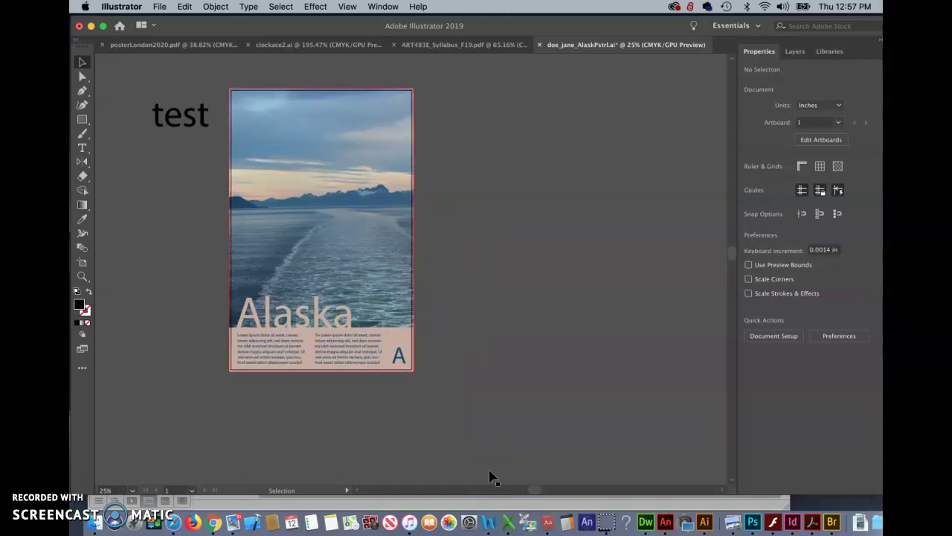
click(587, 432)
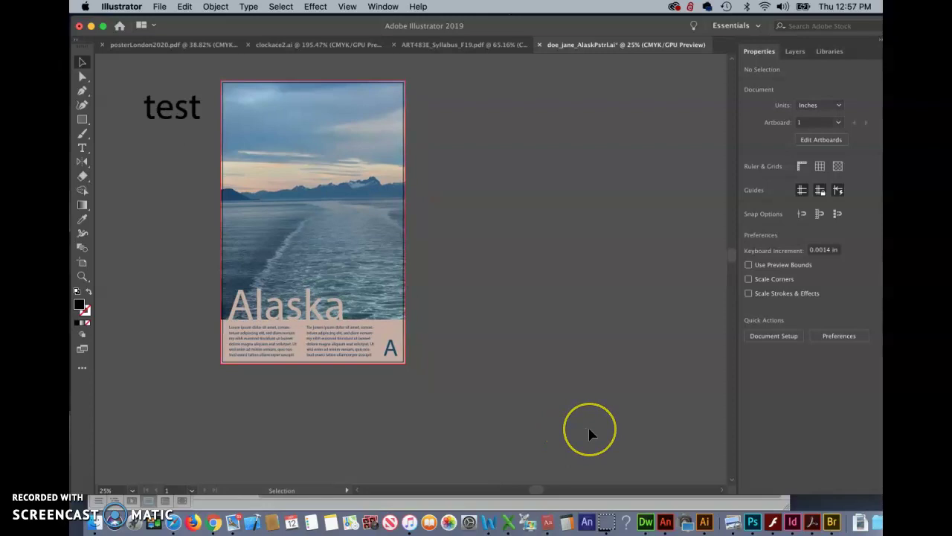
scroll(589, 434, up, 1)
scroll(589, 434, right, 2)
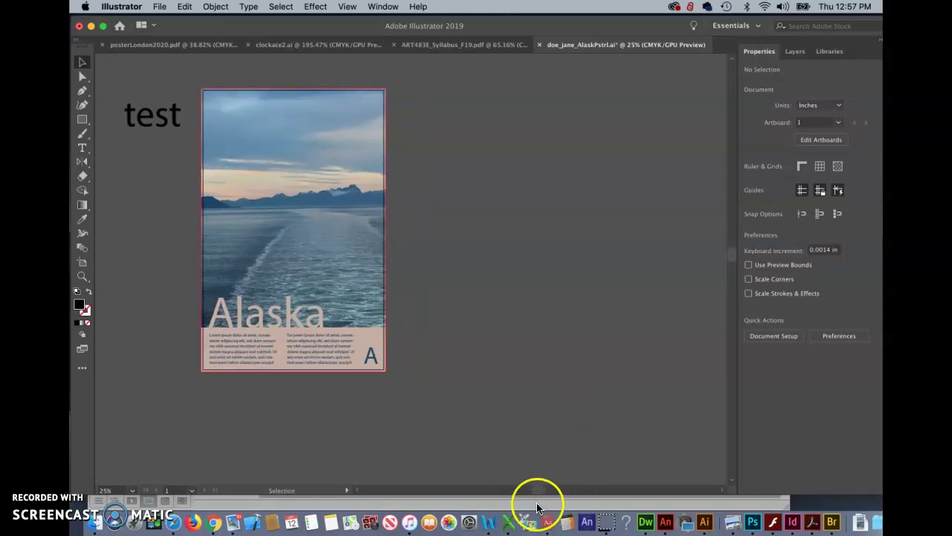
click(488, 522)
click(415, 408)
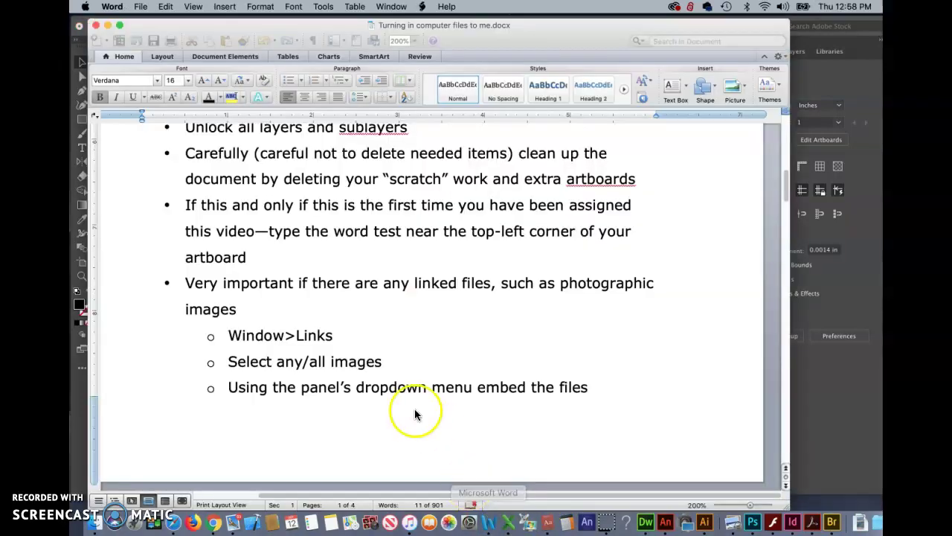
scroll(411, 398, down, 2)
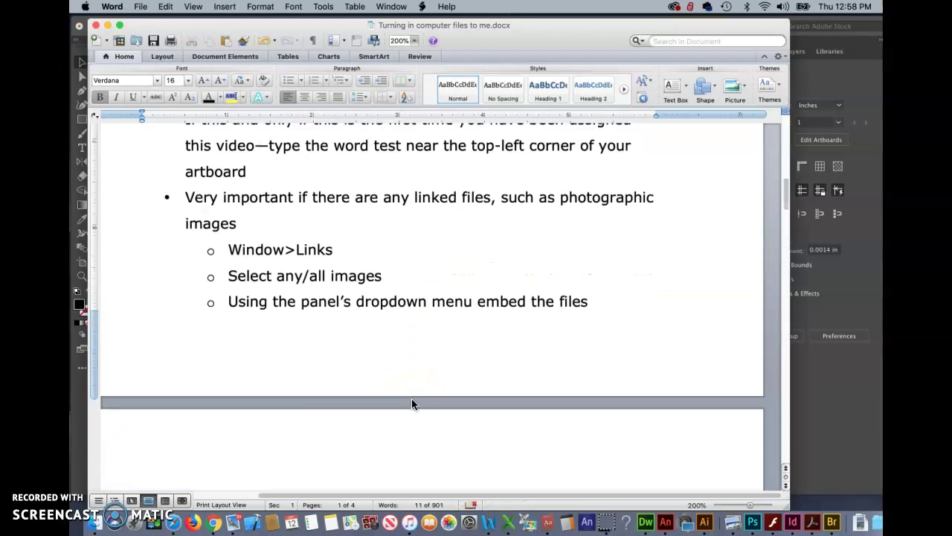
Step: In the Links panel, select alaskaPoster.jpg and choose Embed Image(s)
click(93, 486)
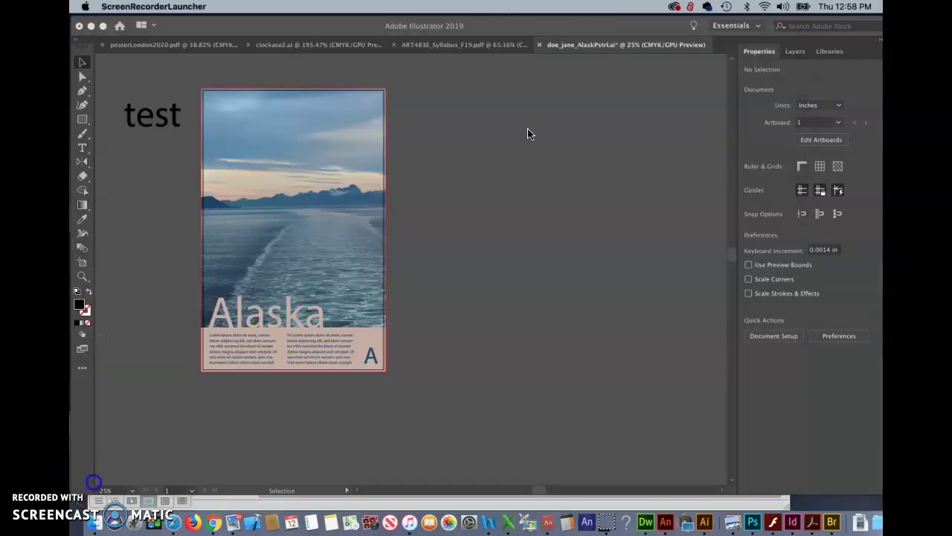
click(383, 7)
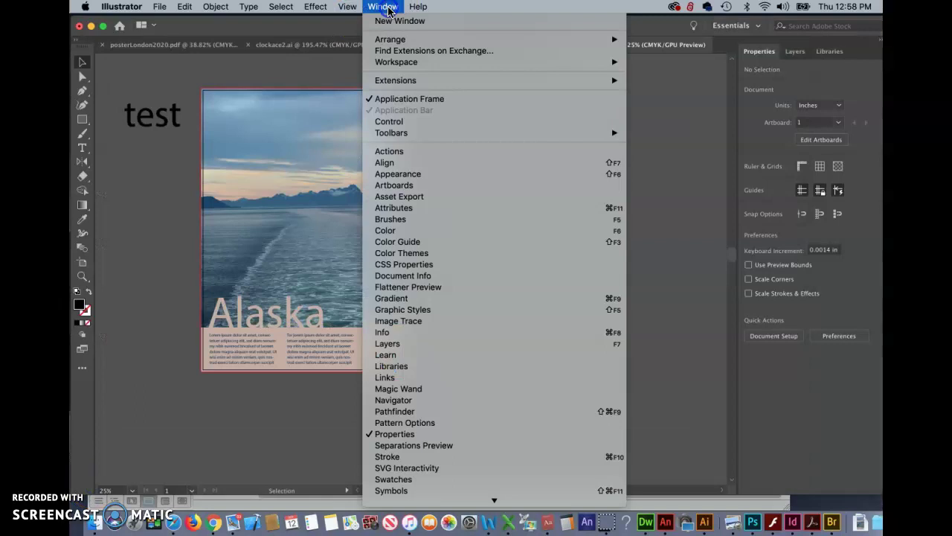
click(387, 380)
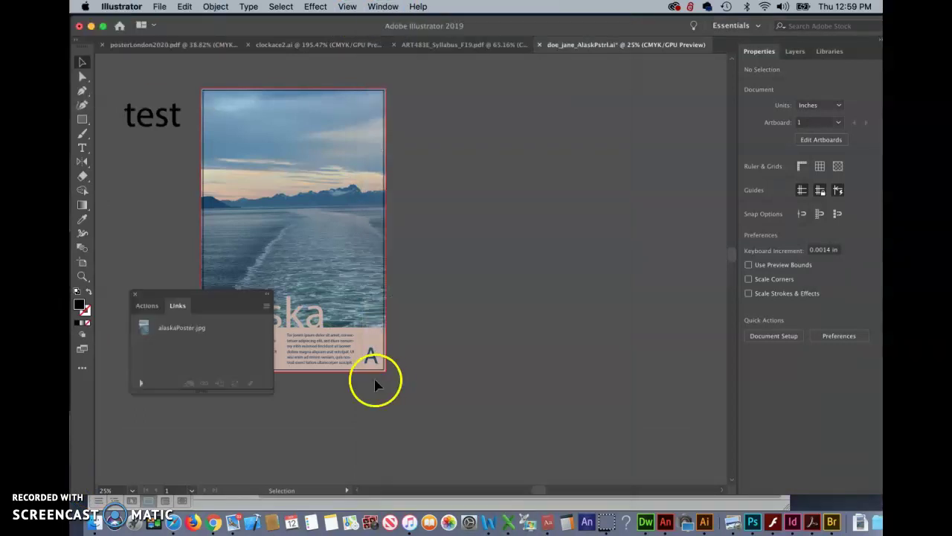
click(176, 331)
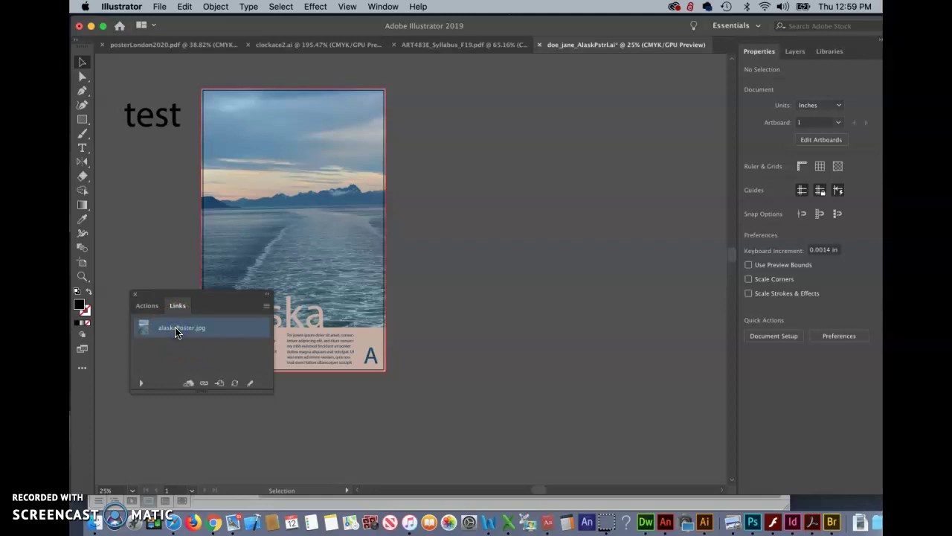
click(178, 332)
click(268, 307)
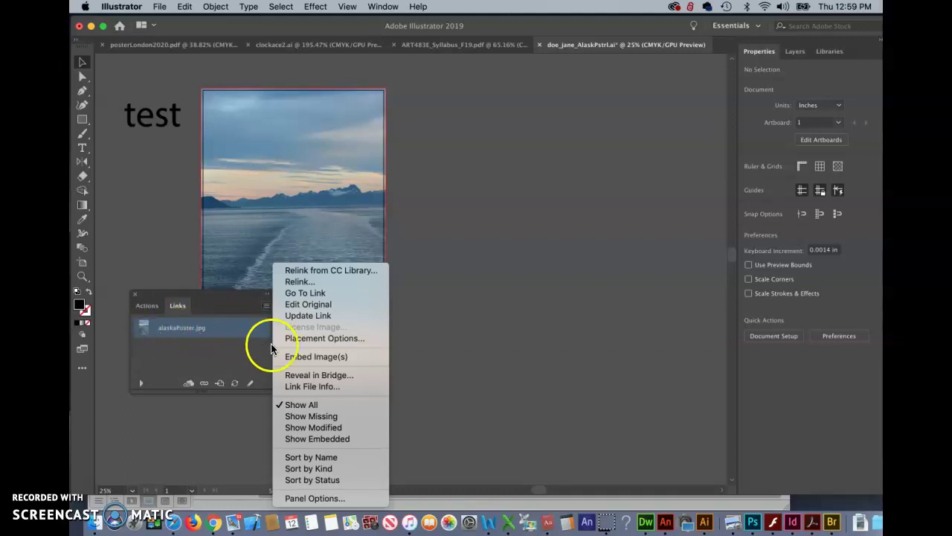
click(297, 358)
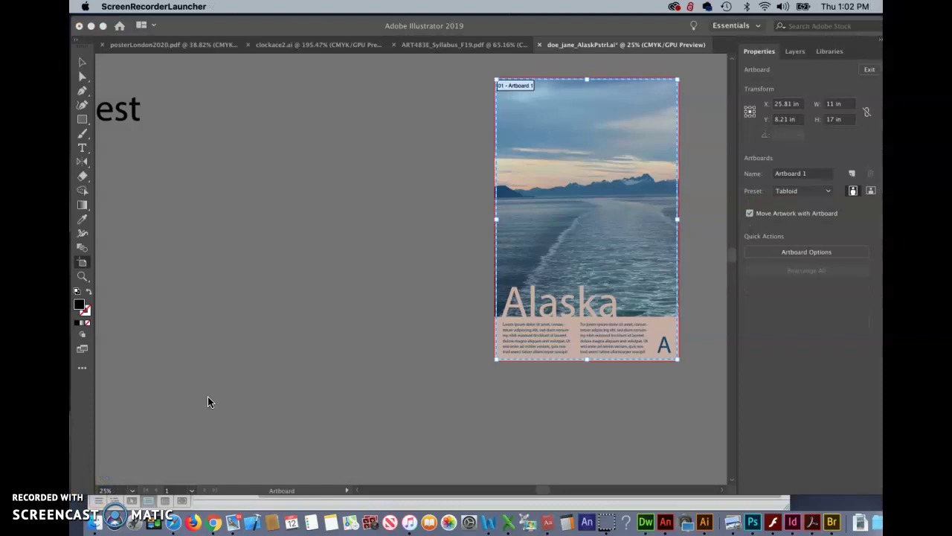
Step: Undo the accidental artboard move and select the 11 x 17 in Tabloid Artboard 1 for editing
click(220, 398)
key(ctrl+z)
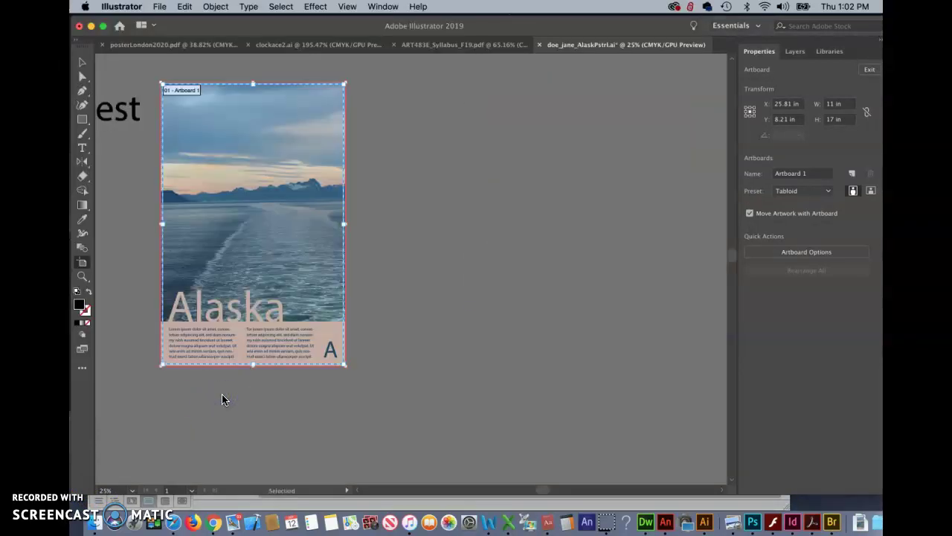
mouse_move(195, 231)
mouse_down()
mouse_move(226, 170)
mouse_move(219, 202)
mouse_move(228, 179)
mouse_up()
click(229, 170)
click(179, 57)
drag(201, 65, 205, 68)
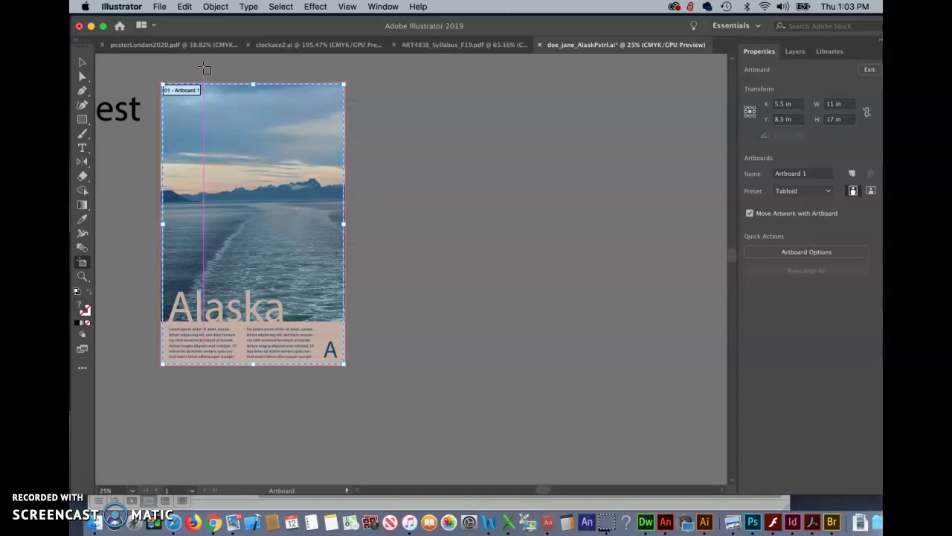
click(232, 69)
click(233, 150)
mouse_move(255, 185)
mouse_down()
mouse_move(106, 297)
mouse_move(83, 266)
mouse_up()
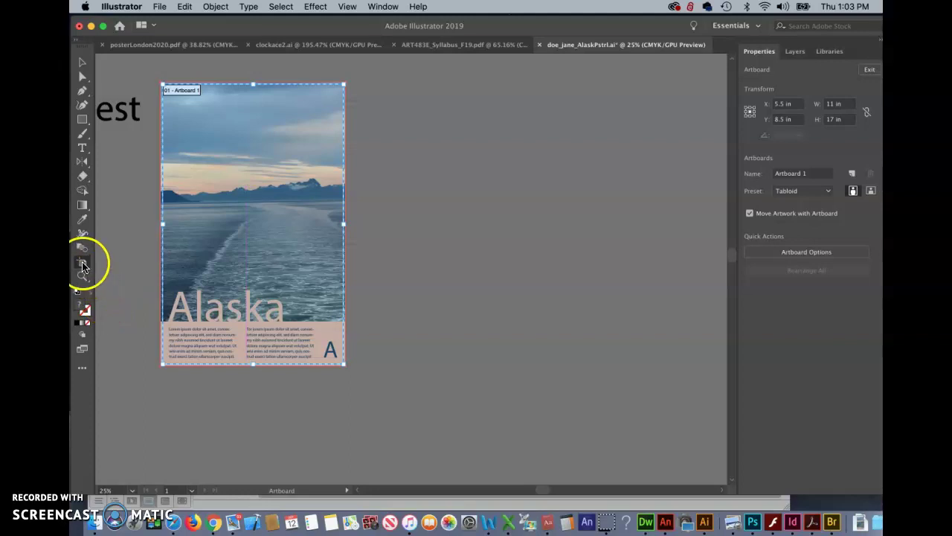
click(192, 227)
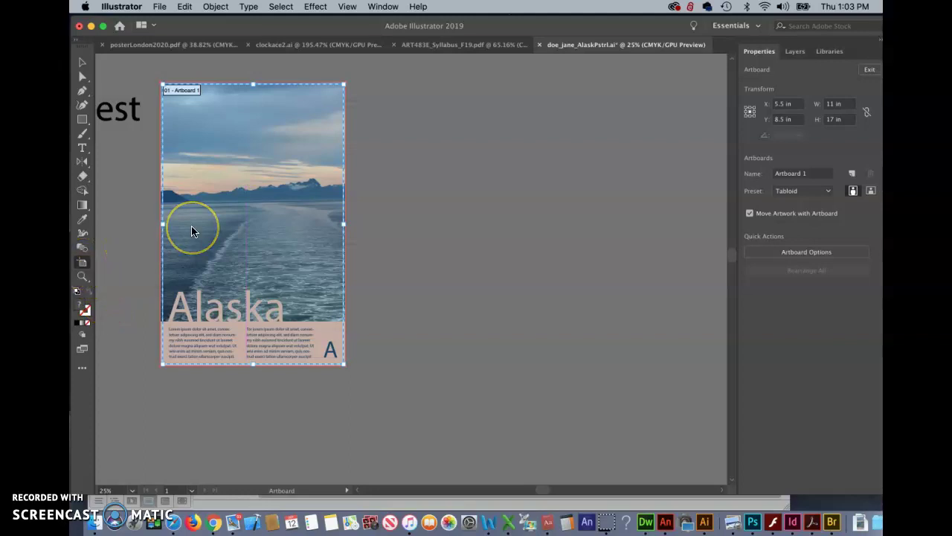
Step: Duplicate Artboard 1 with its artwork to the right as 'Artboard 1 copy'
drag(94, 276, 130, 298)
click(81, 62)
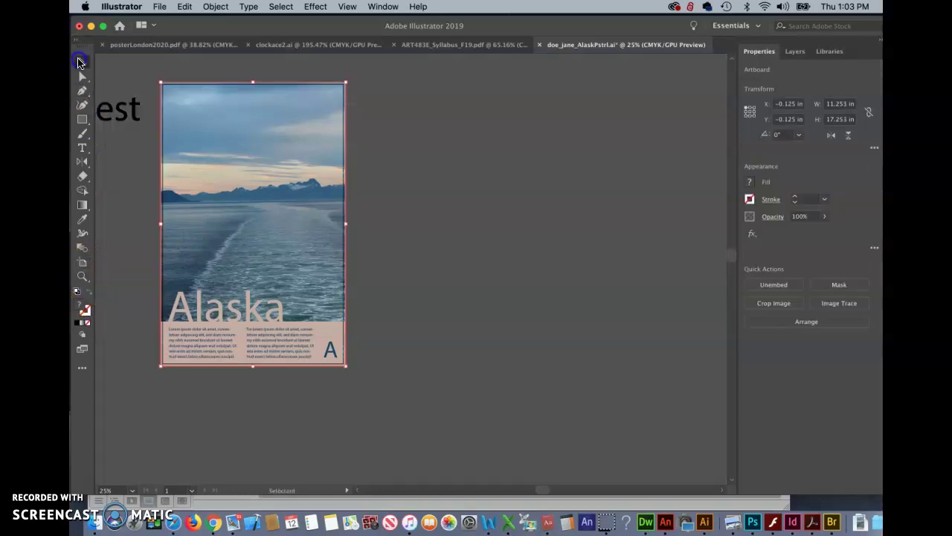
click(82, 265)
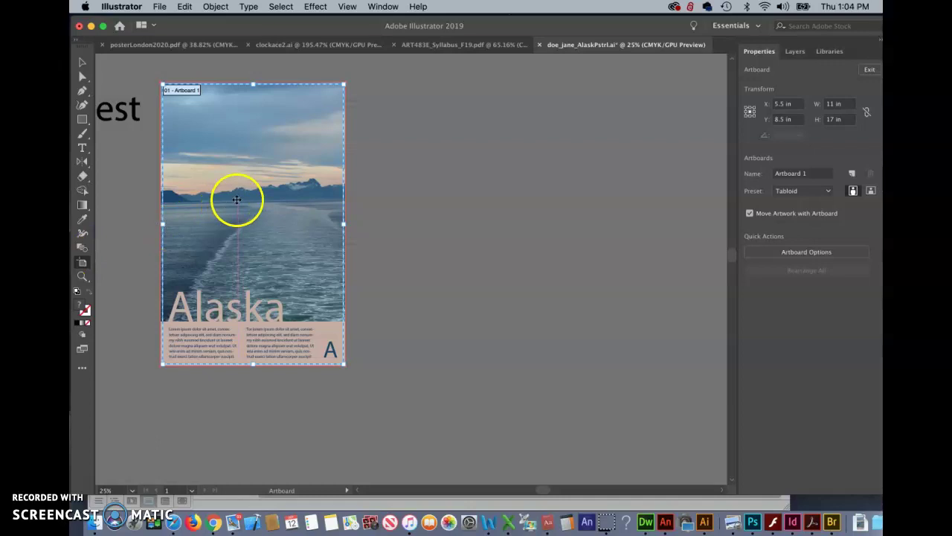
drag(236, 199, 605, 201)
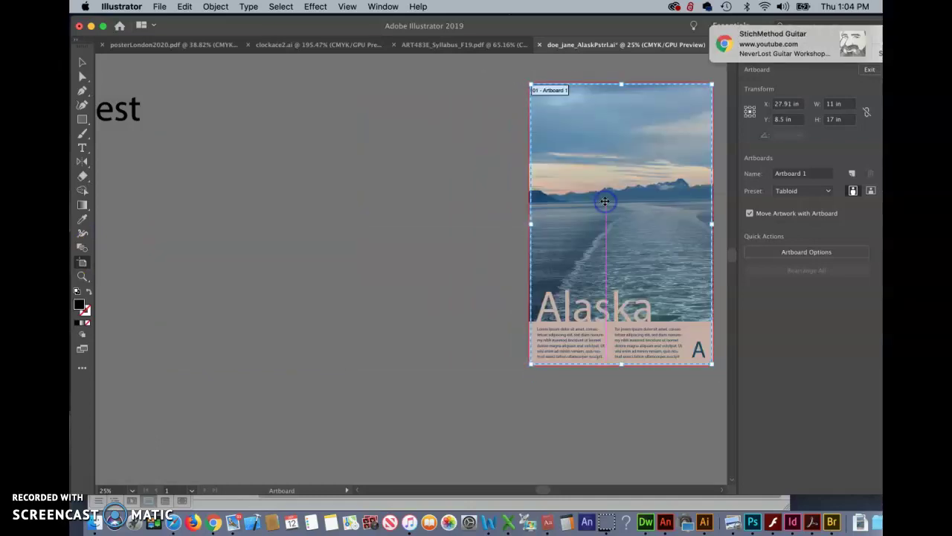
key(super+z)
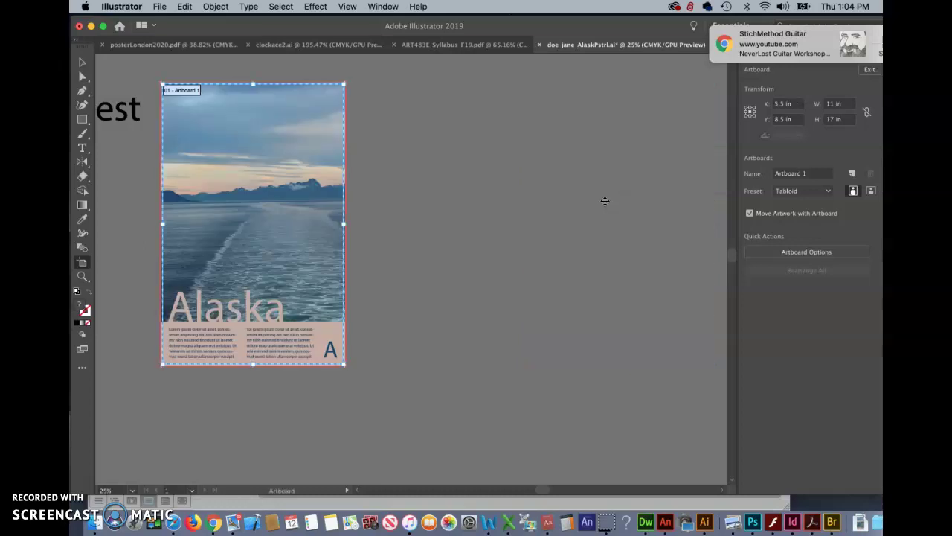
click(249, 179)
drag(230, 185, 582, 181)
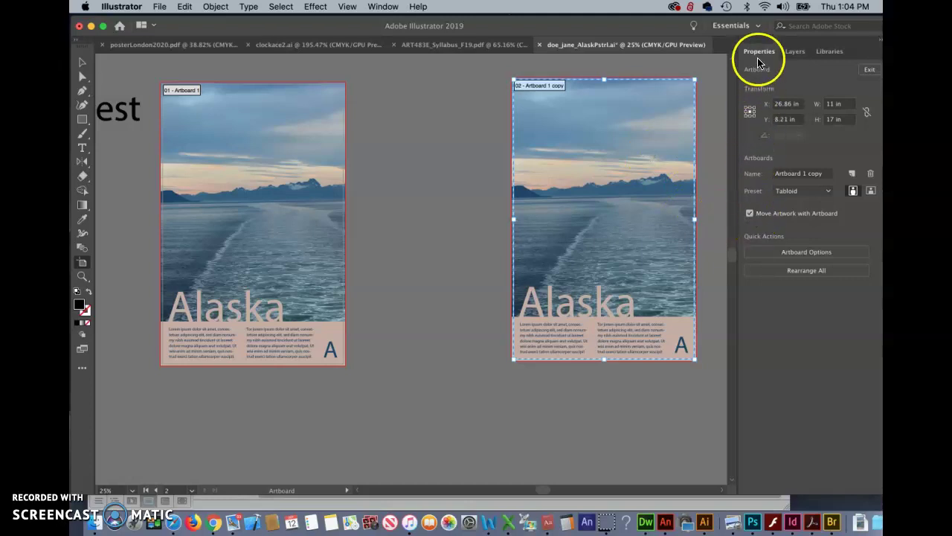
Step: Toggle Move Artwork with Artboard off and back on, leaving it checked
click(750, 214)
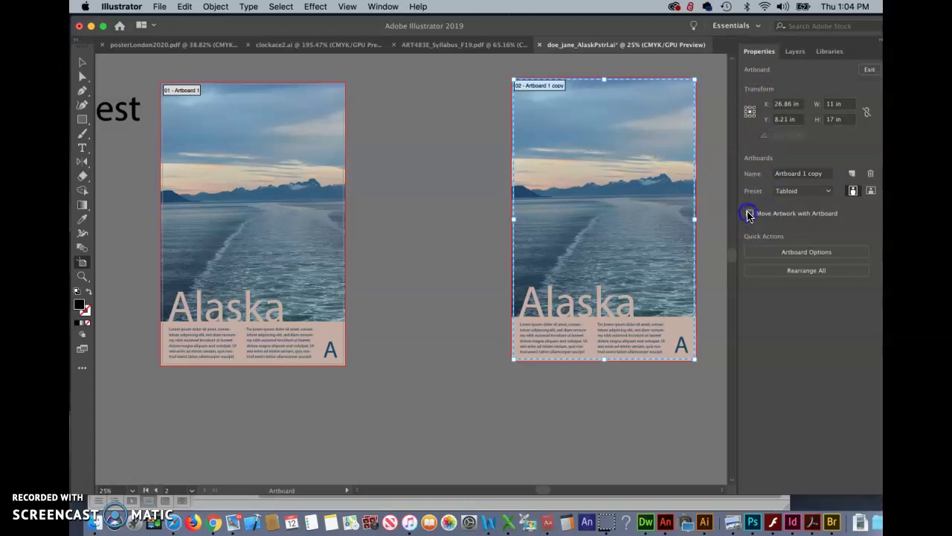
click(753, 218)
click(752, 214)
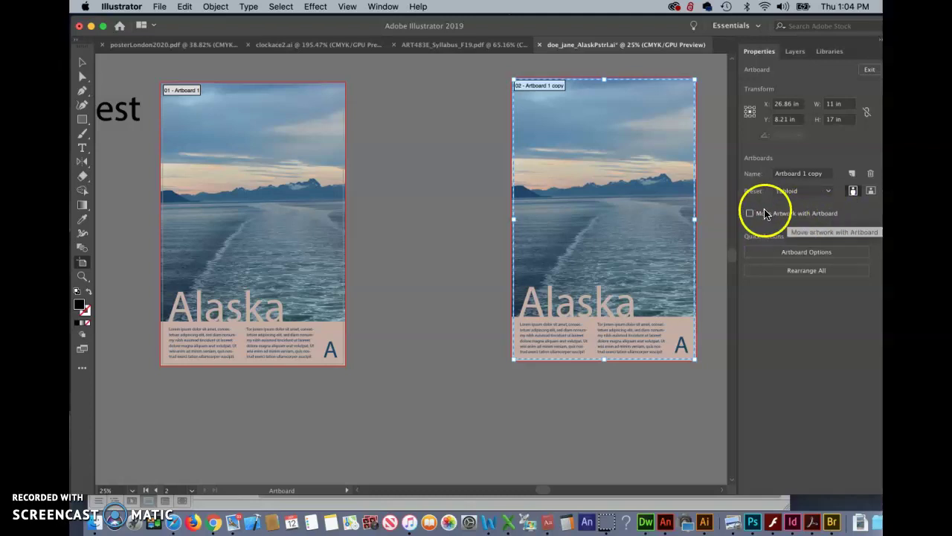
click(750, 214)
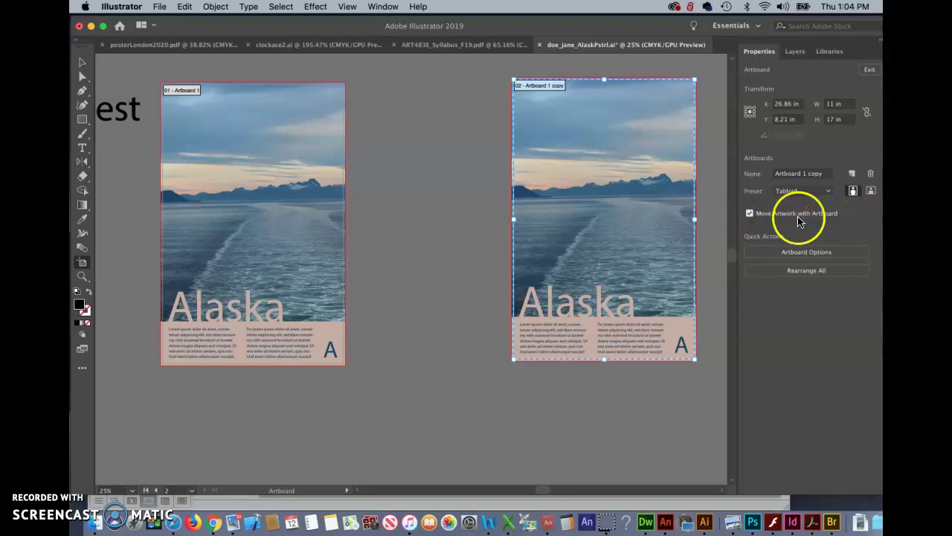
Step: Option-drag a copy of the 'test' label to sit just left of the second artboard
click(83, 62)
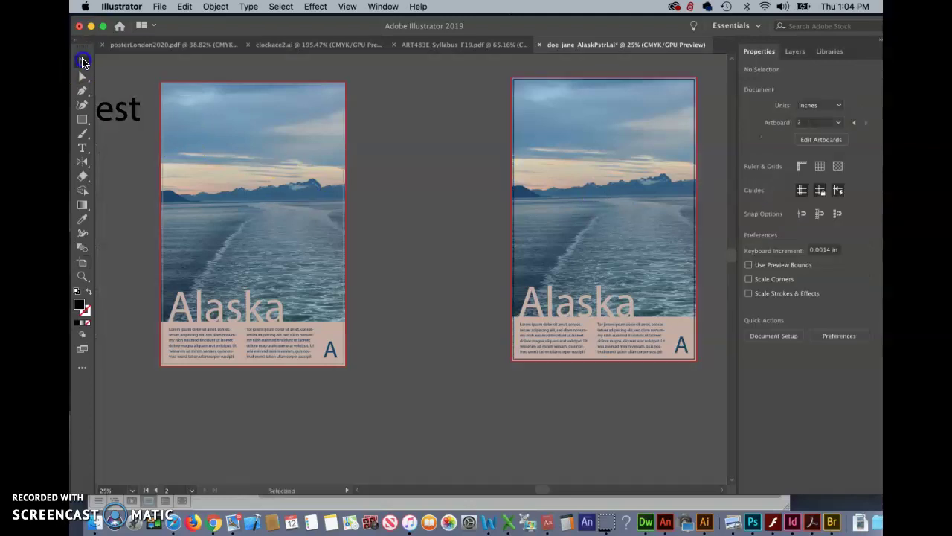
click(110, 104)
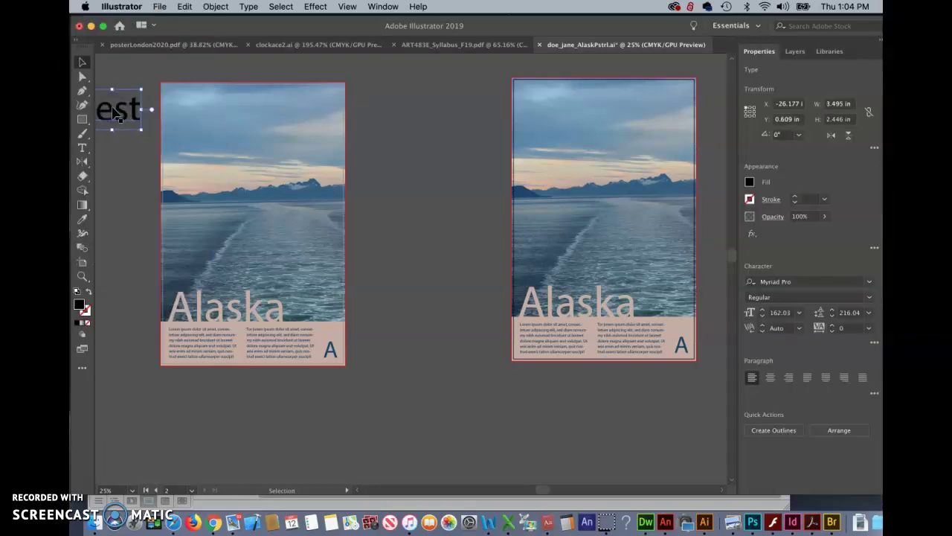
click(82, 262)
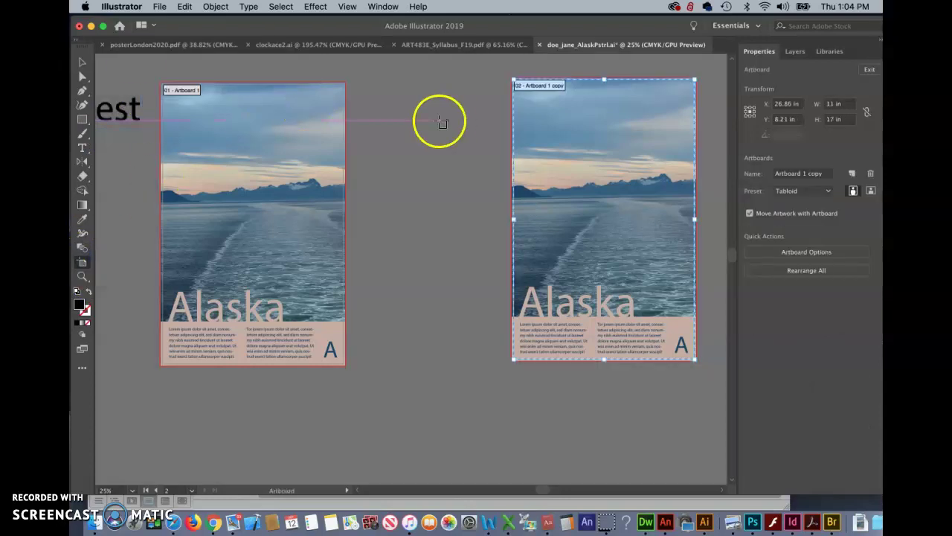
click(81, 64)
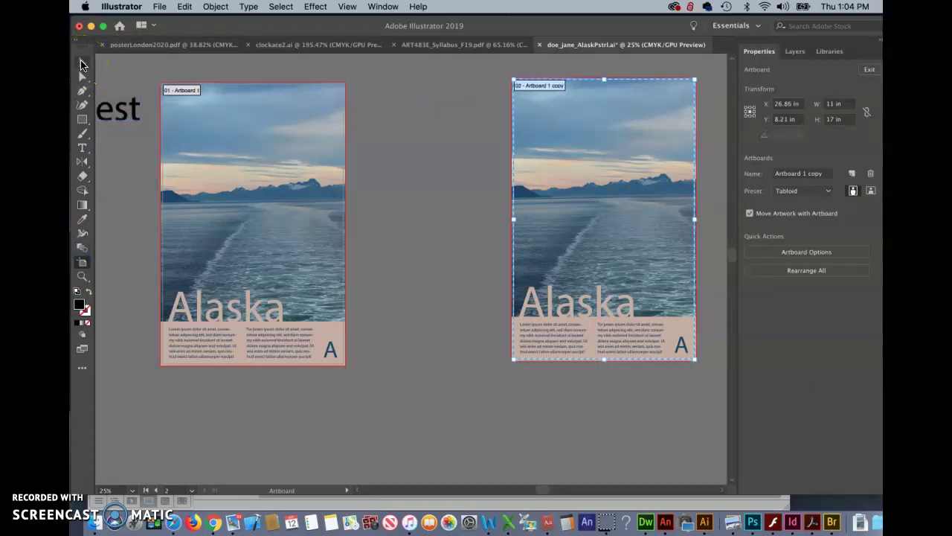
click(81, 64)
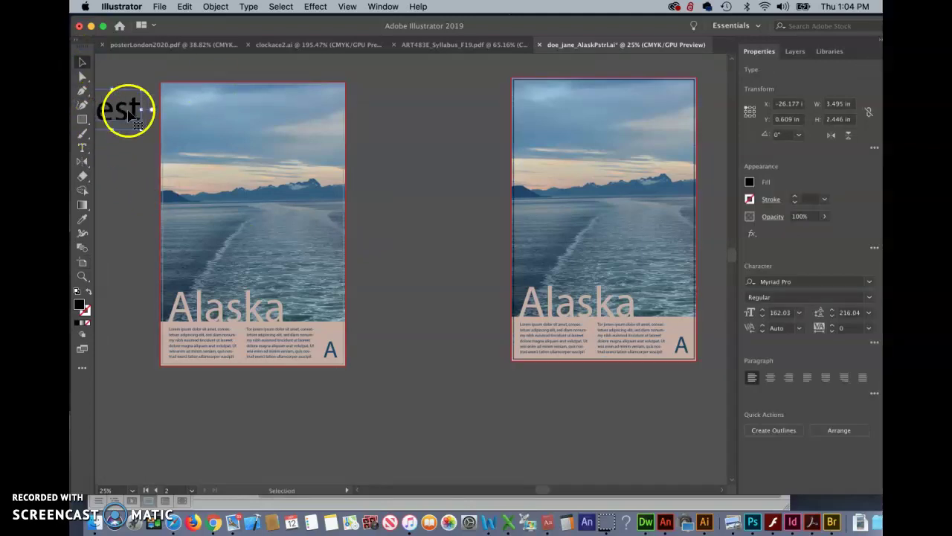
click(106, 159)
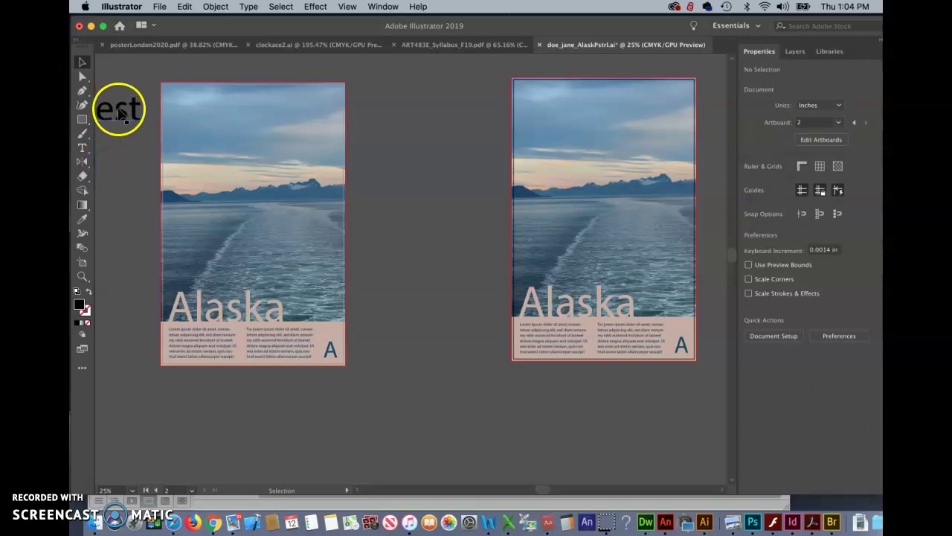
click(119, 112)
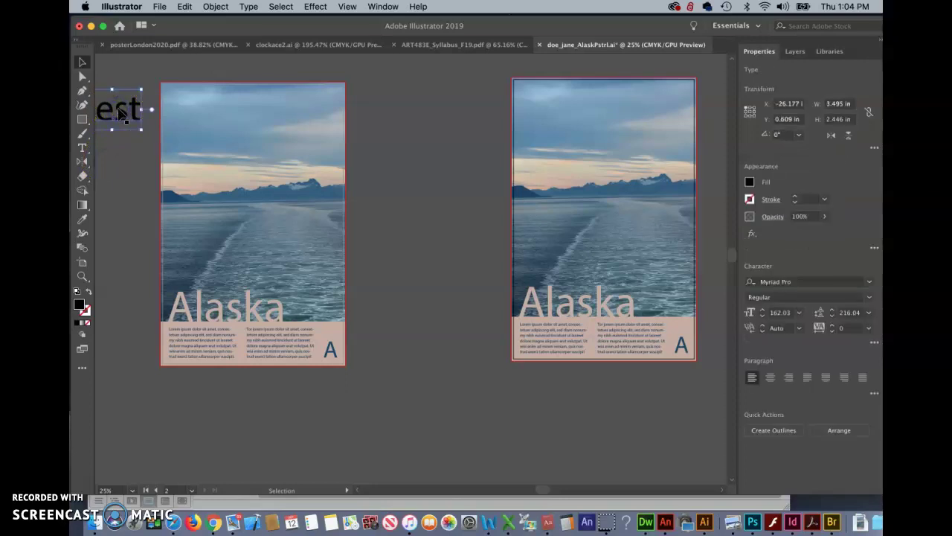
drag(119, 111, 471, 100)
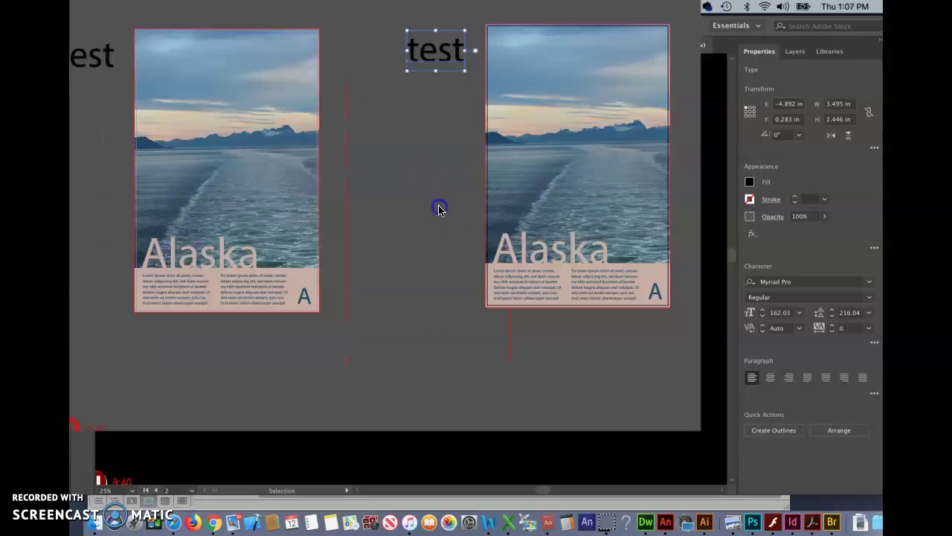
Step: Pan to the space above the artboards and type the label 'outlined' above the second artboard
click(438, 209)
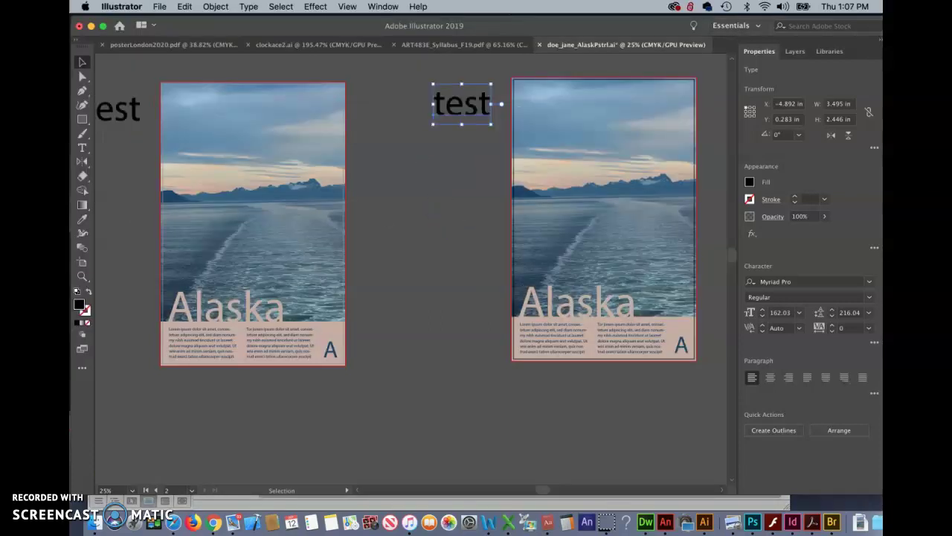
click(82, 278)
click(82, 278)
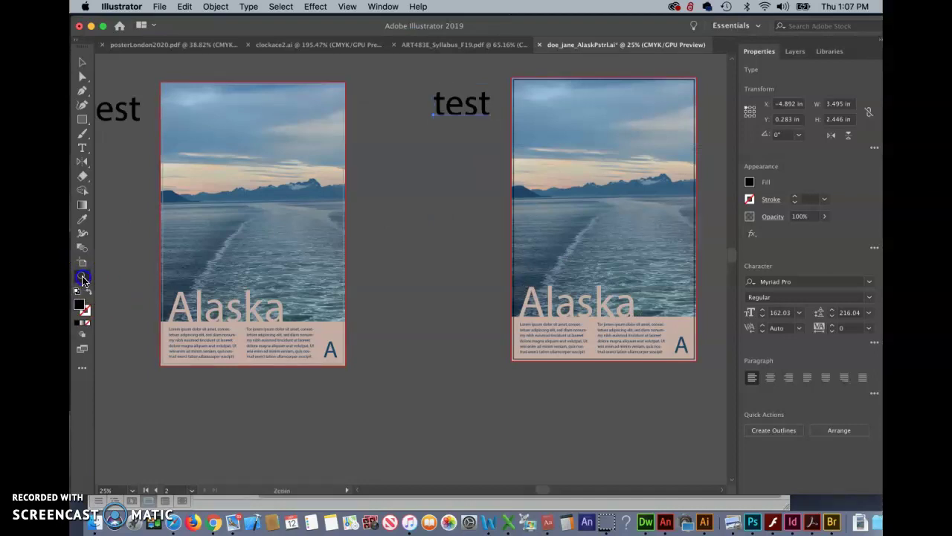
drag(112, 279, 126, 293)
drag(408, 198, 389, 245)
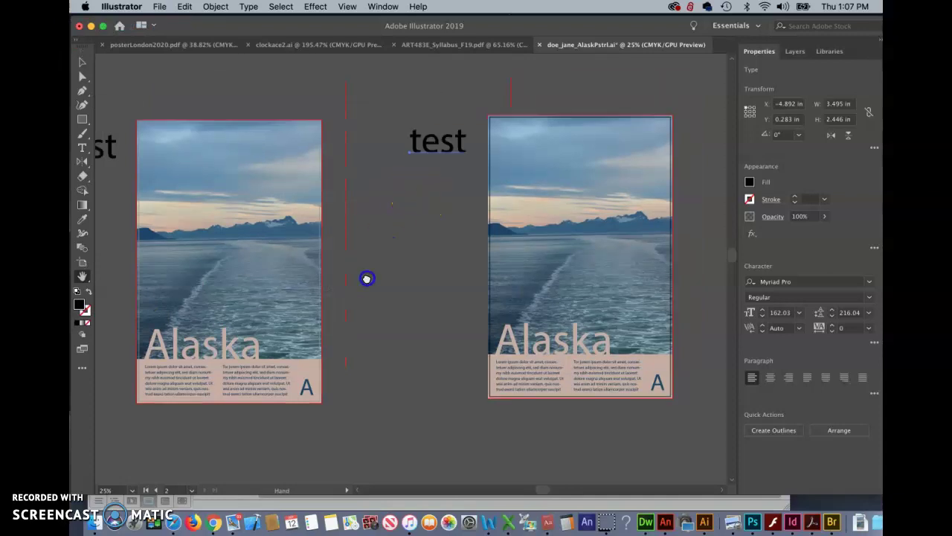
drag(367, 278, 276, 300)
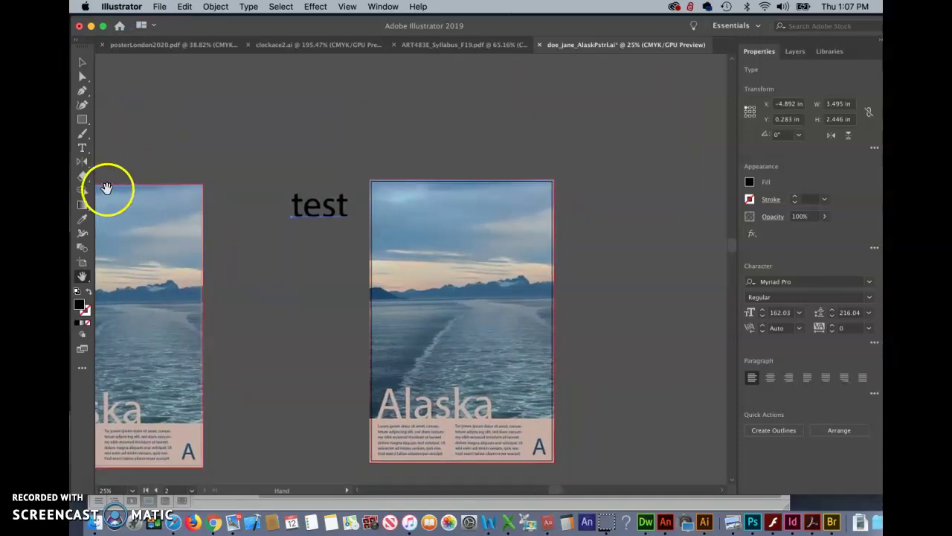
click(82, 148)
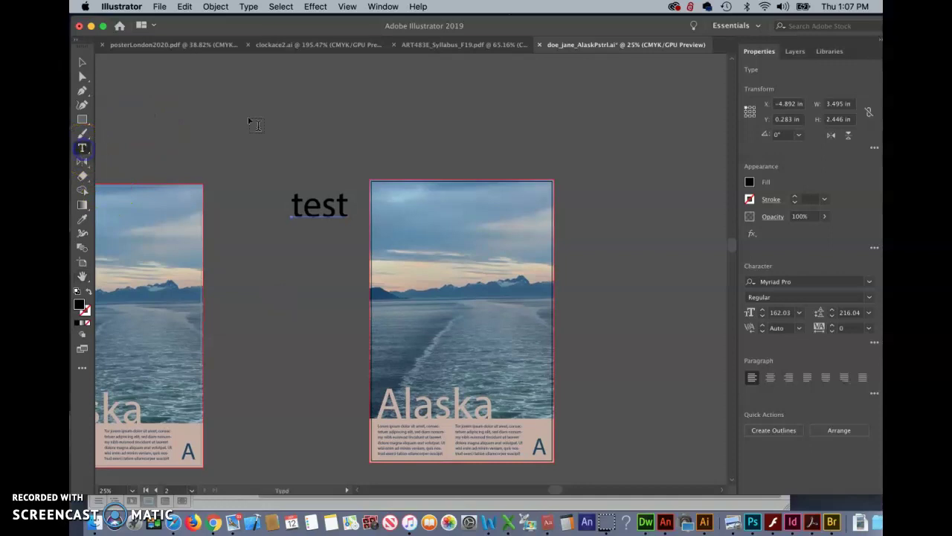
click(391, 134)
click(479, 142)
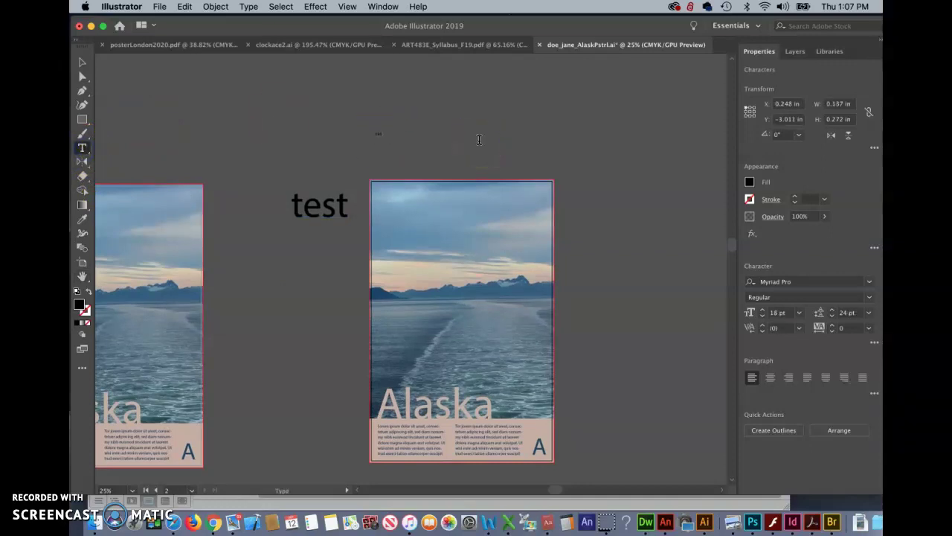
click(82, 62)
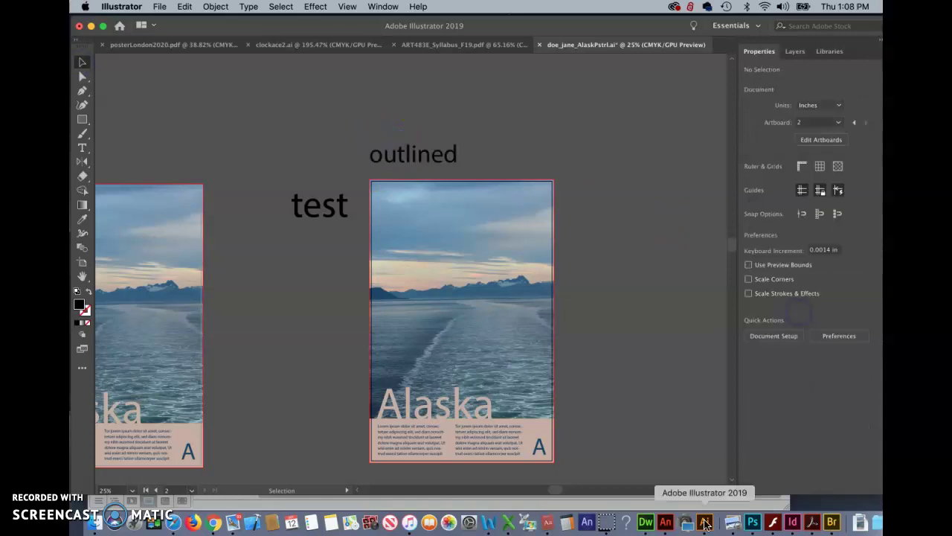
Step: Select all artwork on the second artboard, then Shift-add the 'test' label to the selection
scroll(588, 382, down, 3)
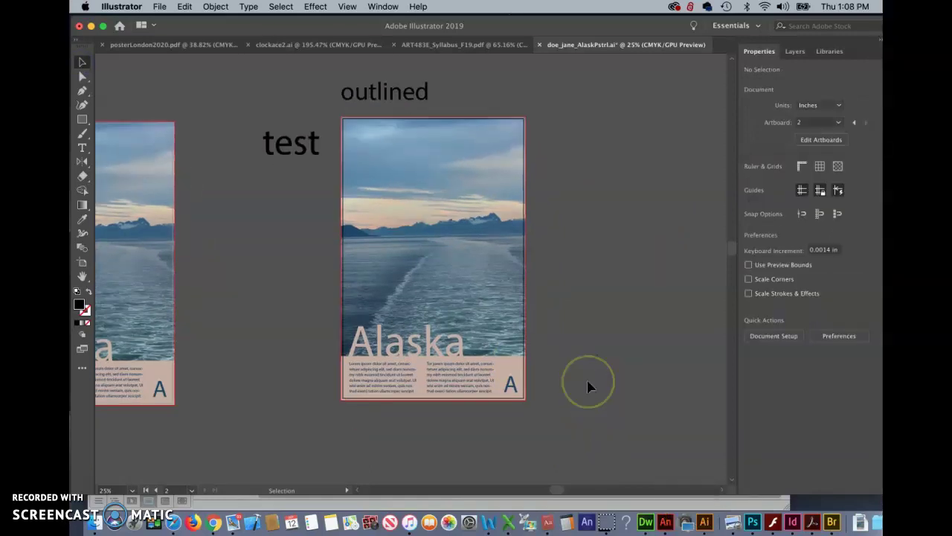
scroll(587, 387, left, 5)
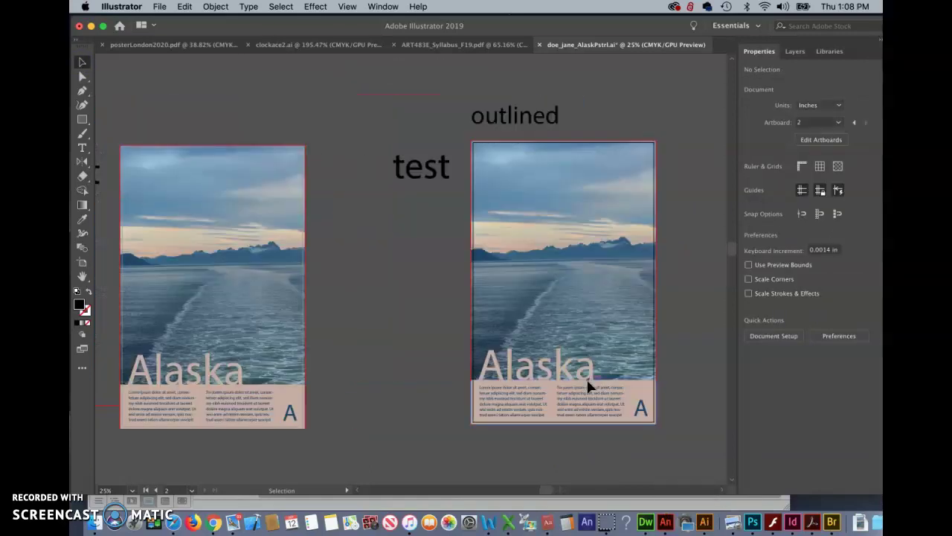
click(299, 346)
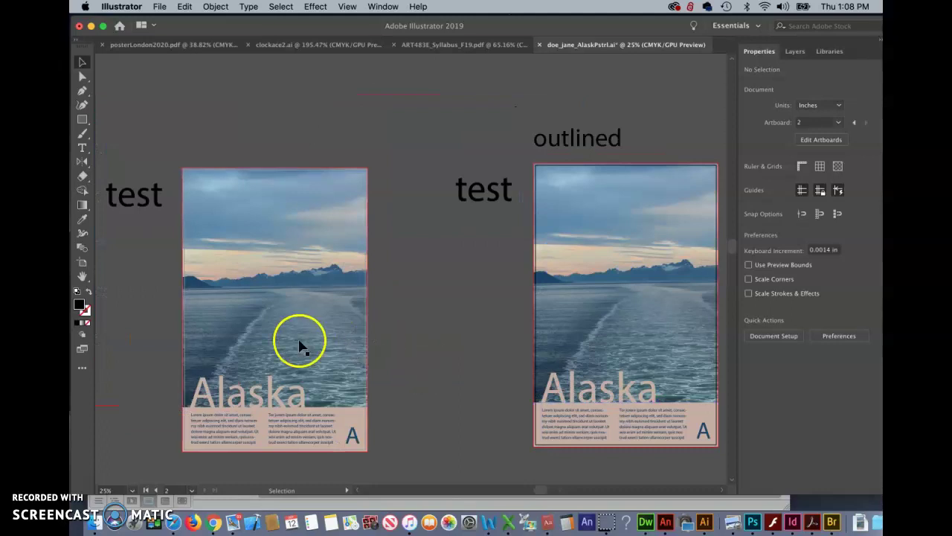
scroll(585, 308, right, 4)
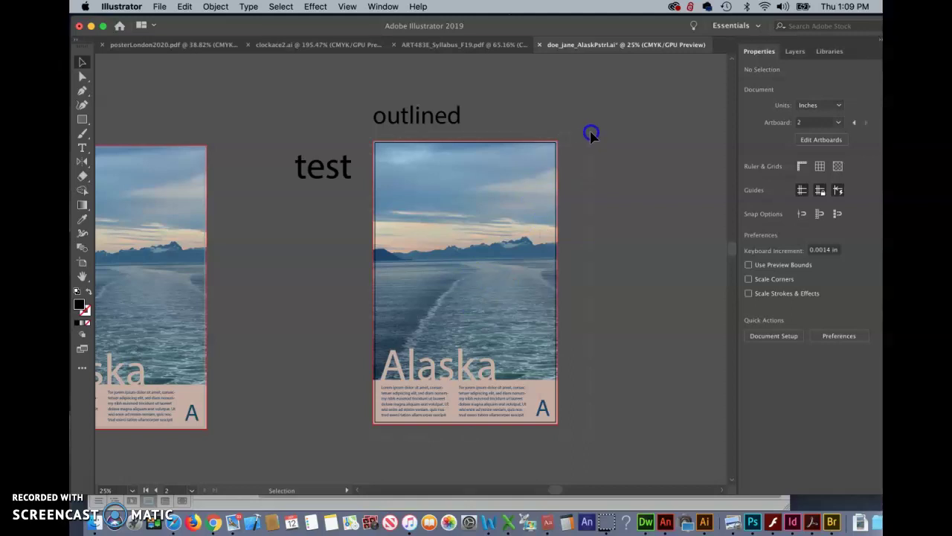
key(super+alt+a)
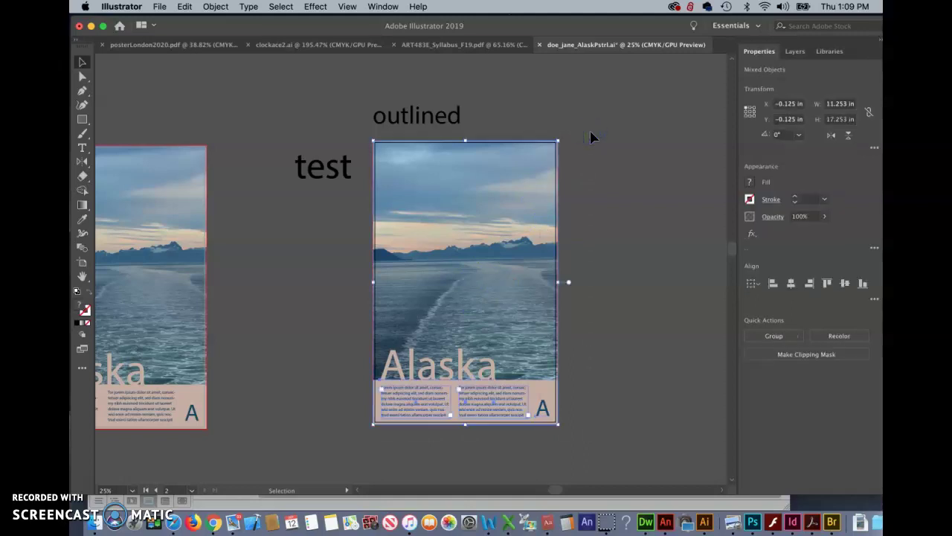
click(500, 174)
shift+click(325, 174)
click(306, 171)
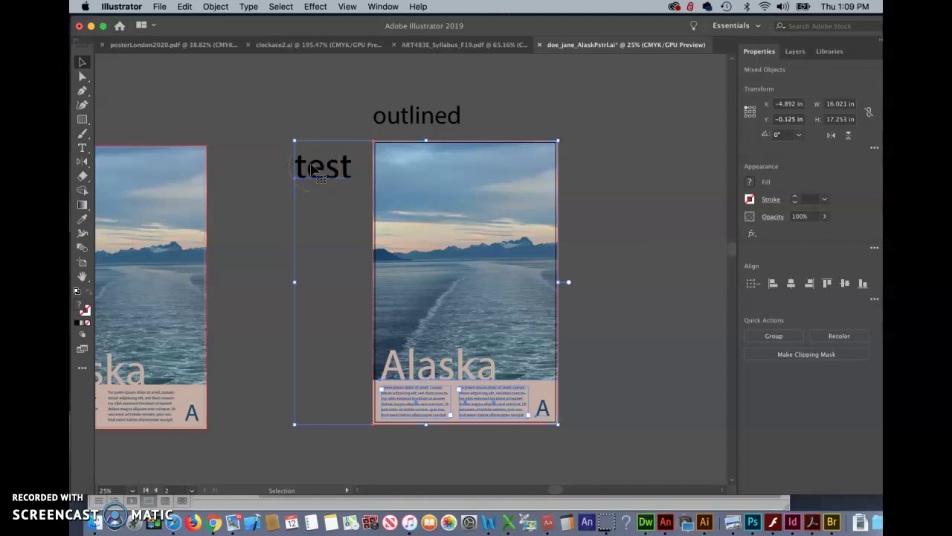
Step: Apply Type > Create Outlines to the selection, then select the left artboard's live Alaska title for comparison
click(248, 7)
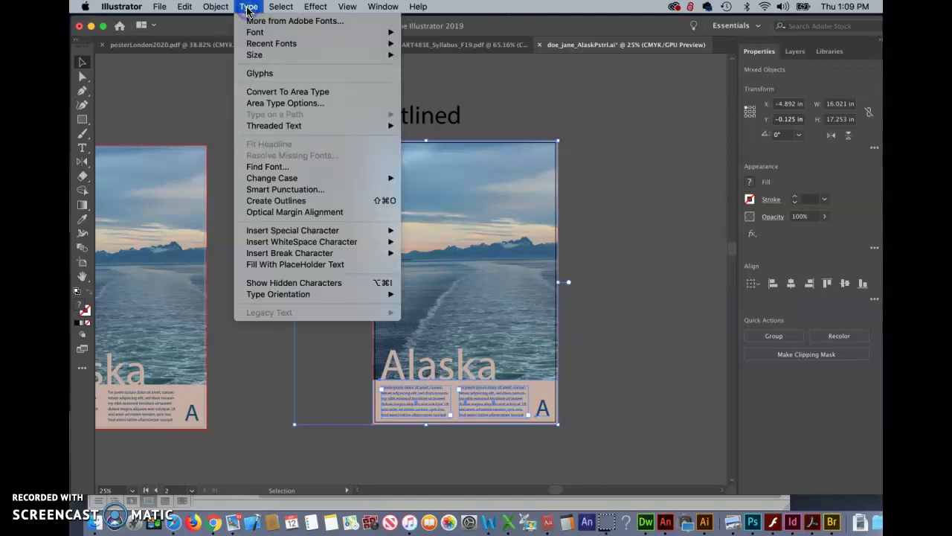
click(296, 207)
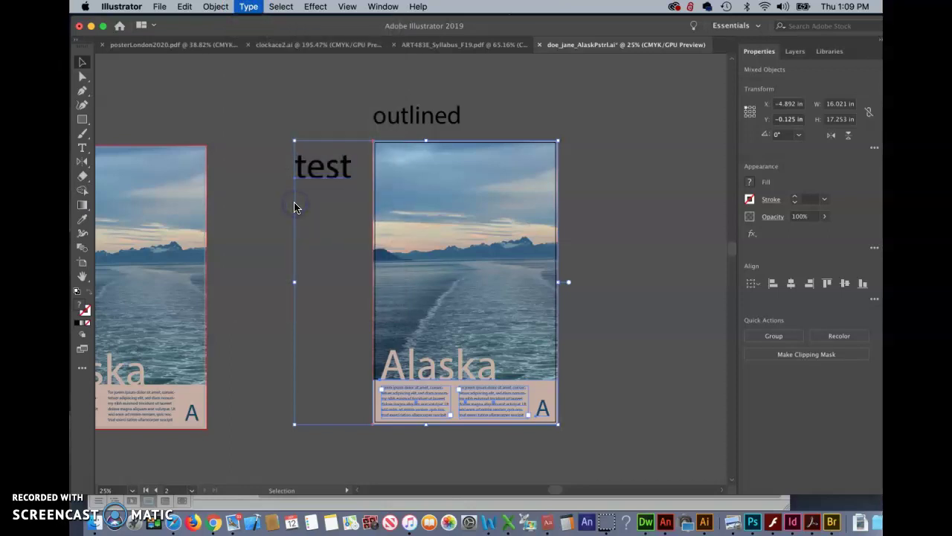
scroll(235, 193, left, 5)
scroll(235, 193, down, 1)
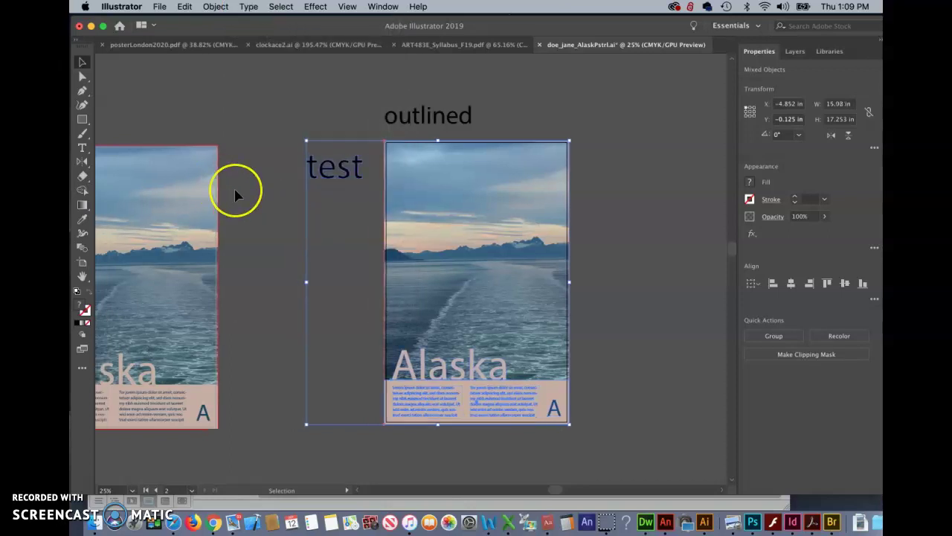
click(82, 62)
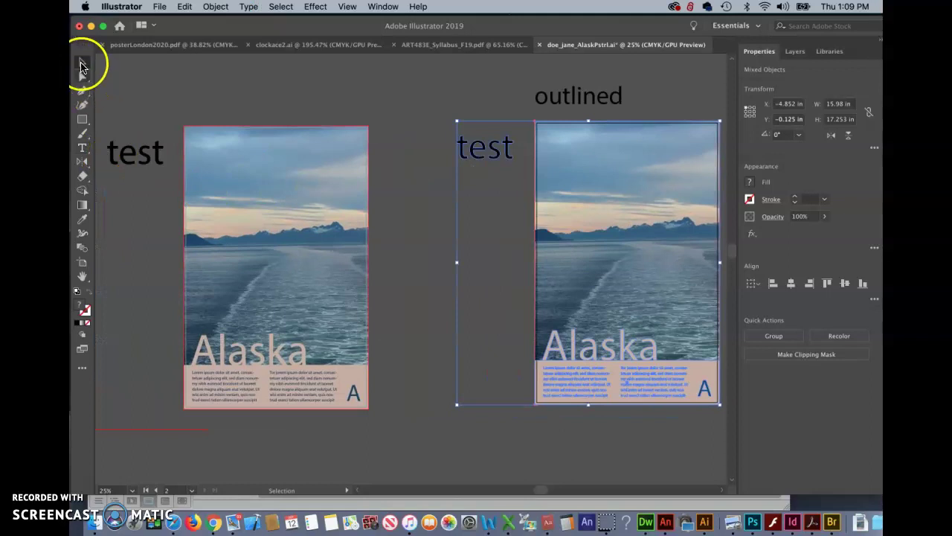
click(262, 357)
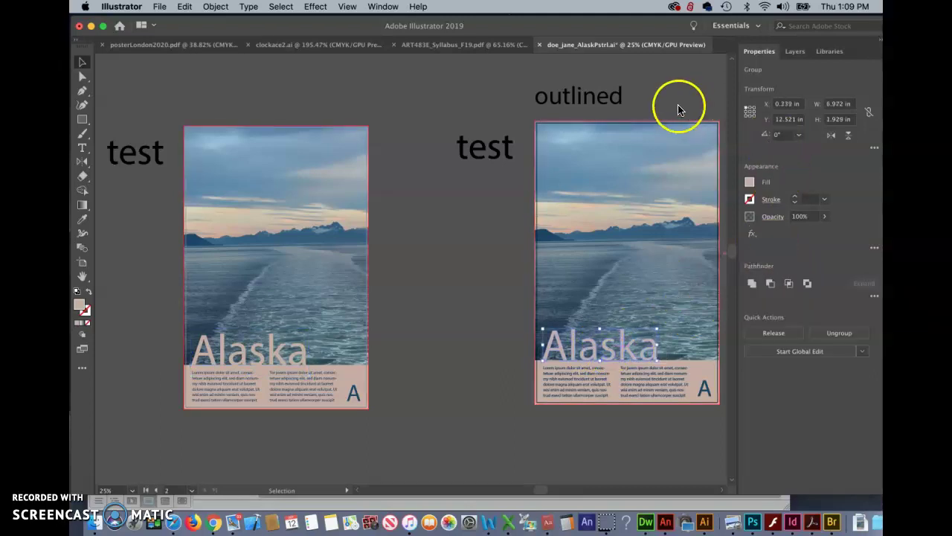
Step: Select the outlined artboard's Alaska title to confirm it is a group, then deselect it
scroll(678, 111, right, 5)
scroll(677, 110, left, 2)
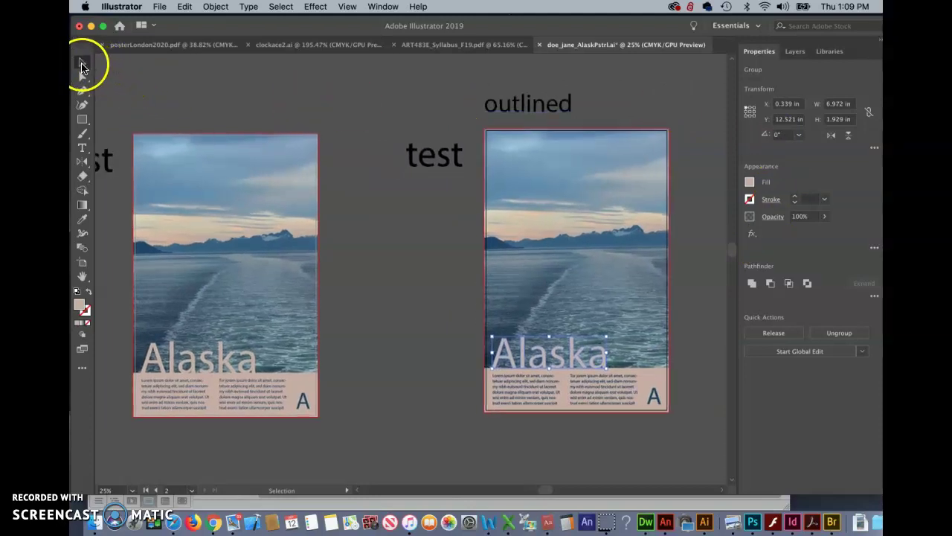
click(294, 78)
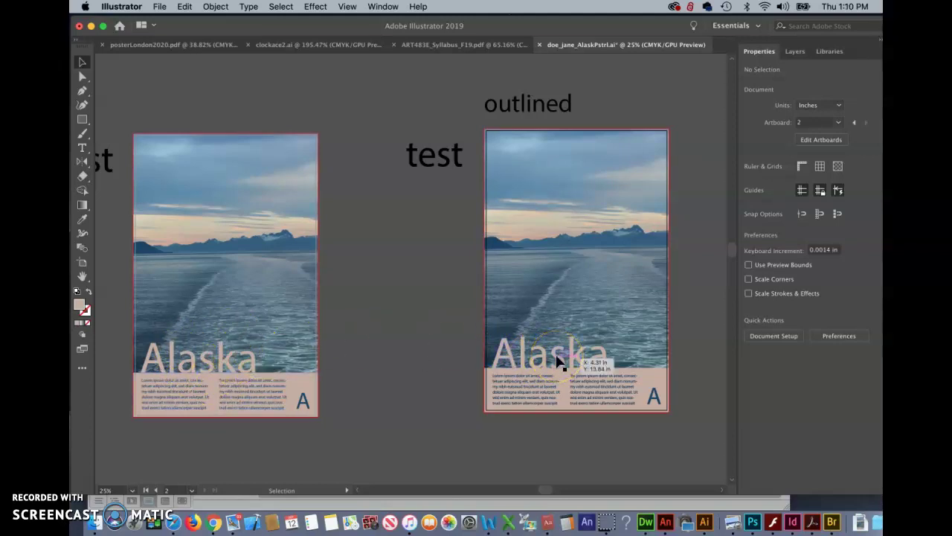
scroll(570, 404, right, 3)
scroll(570, 404, down, 1)
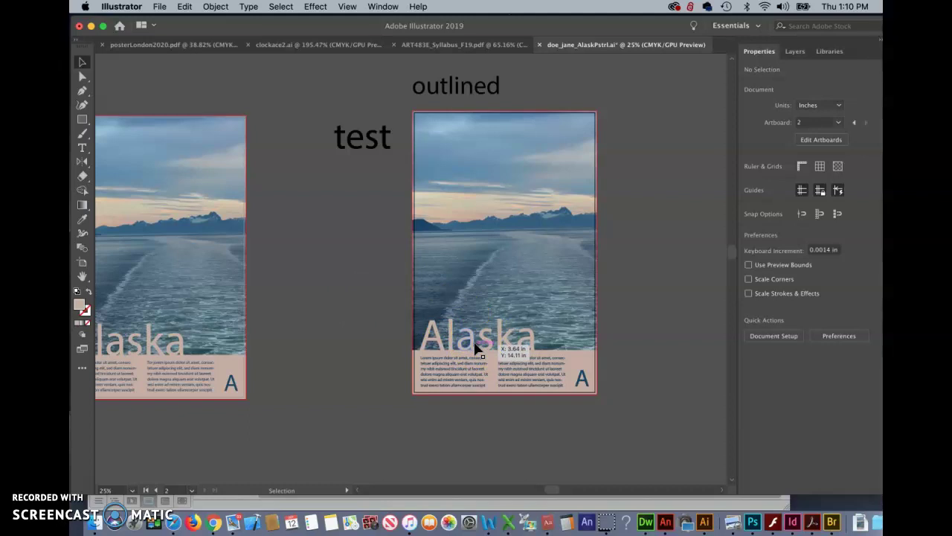
click(465, 341)
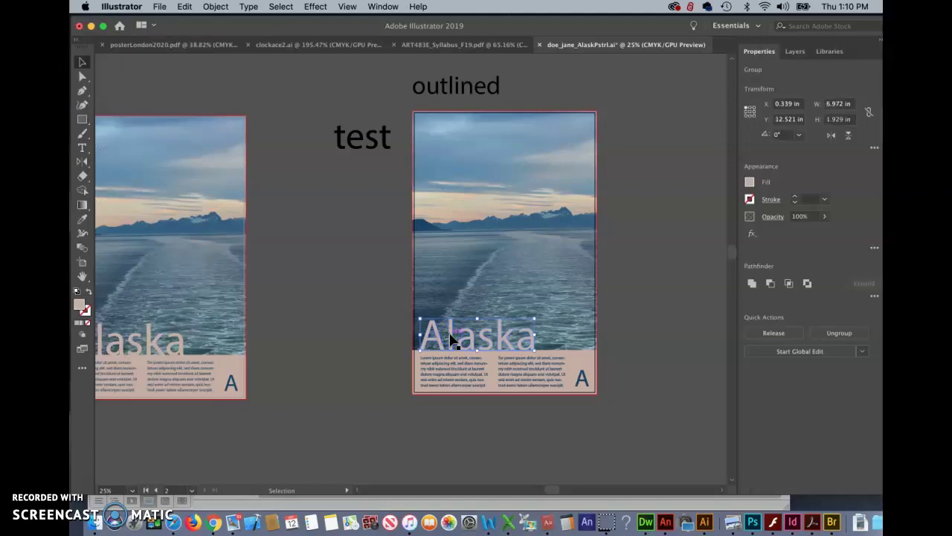
drag(542, 351, 488, 345)
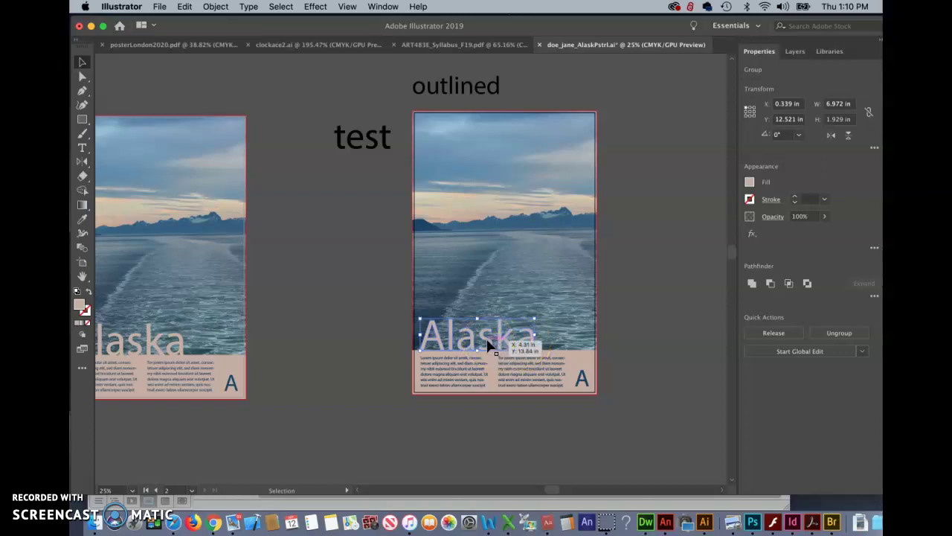
drag(487, 345, 495, 340)
click(371, 320)
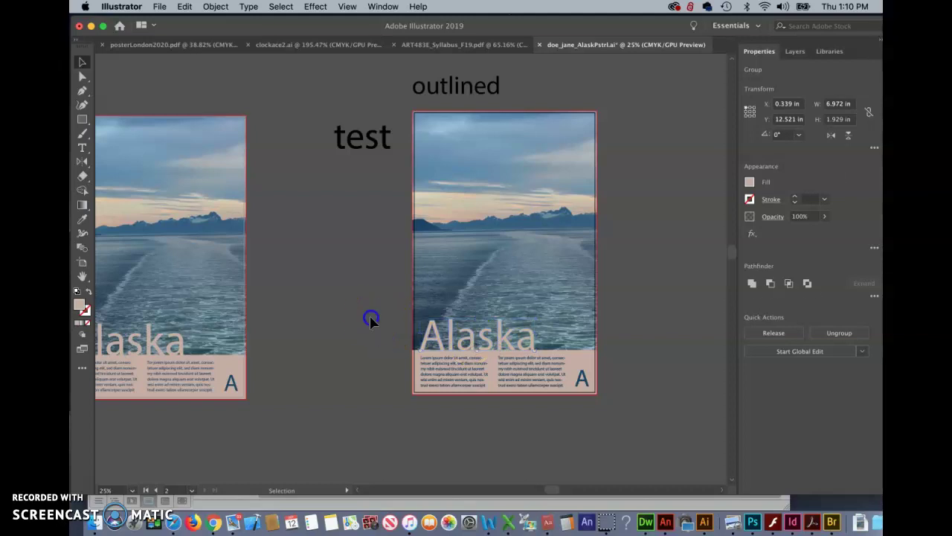
scroll(372, 321, left, 2)
scroll(372, 321, up, 1)
scroll(372, 321, left, 3)
scroll(372, 321, up, 1)
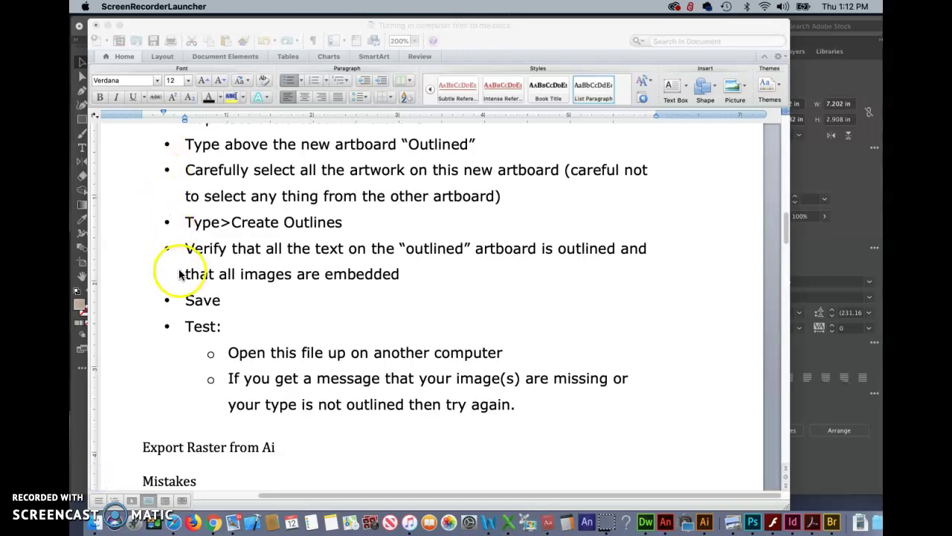
Step: Return from the Word checklist to the Illustrator Alaska poster window
click(709, 523)
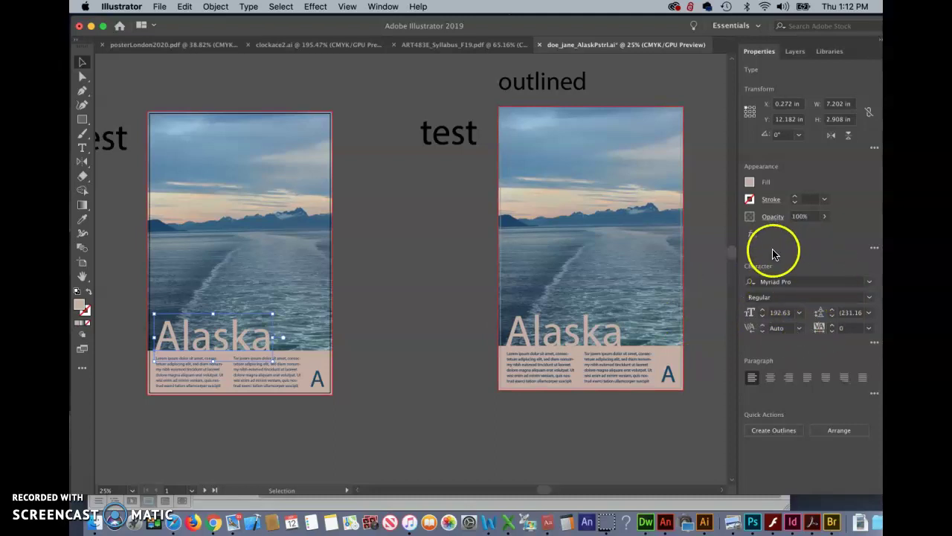
Step: Compare the Alaska title and text columns on both artboards: outlined groups versus live type
click(585, 335)
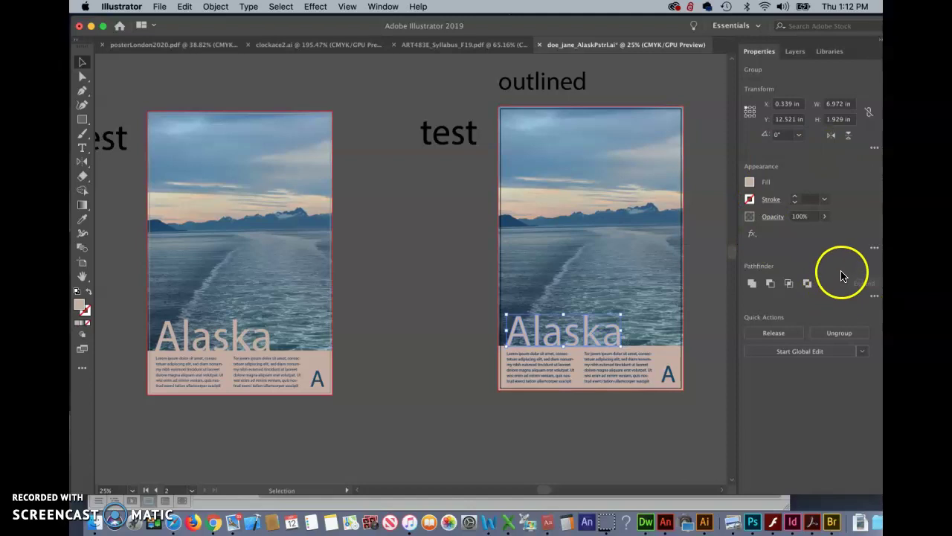
click(231, 332)
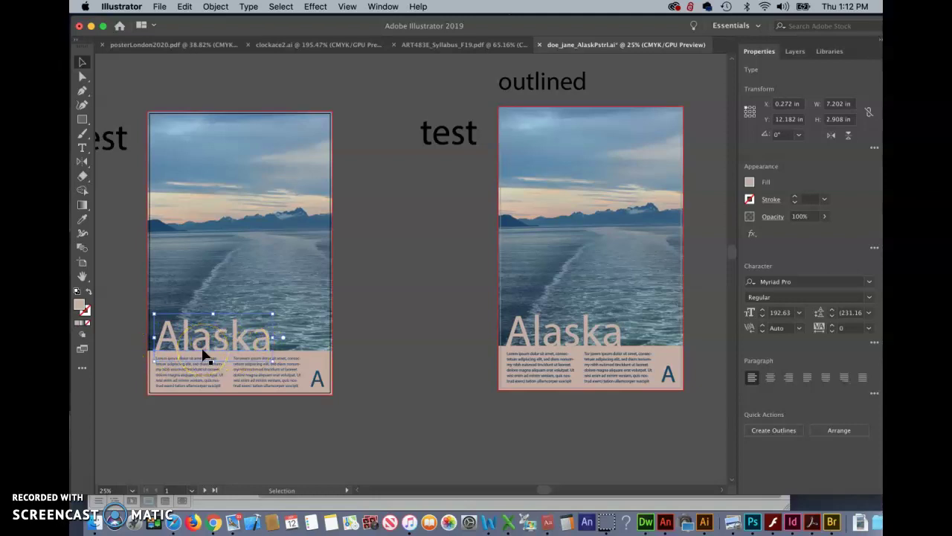
click(577, 335)
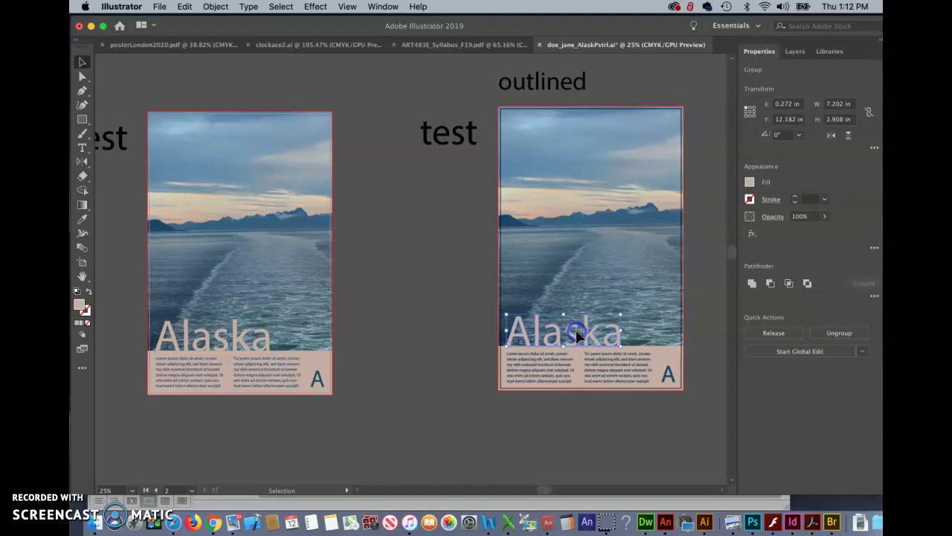
click(549, 365)
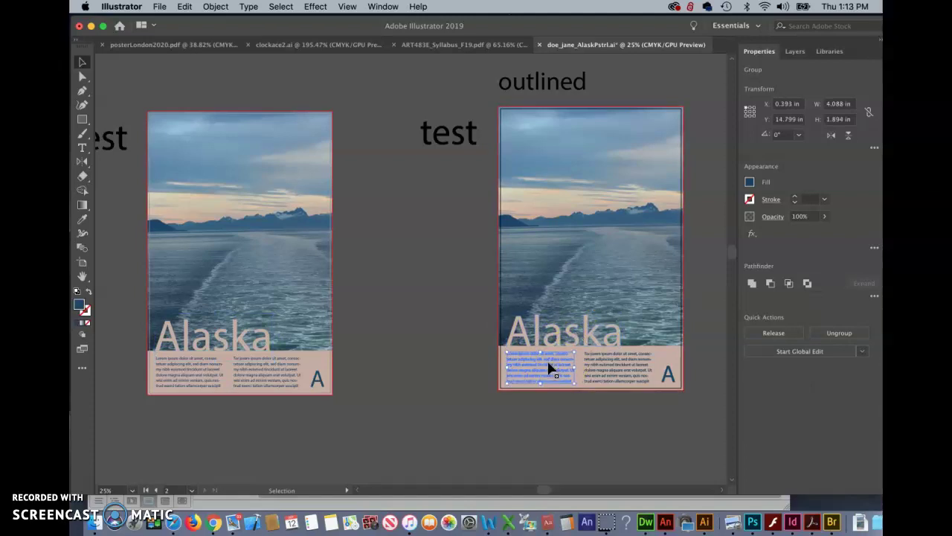
click(612, 364)
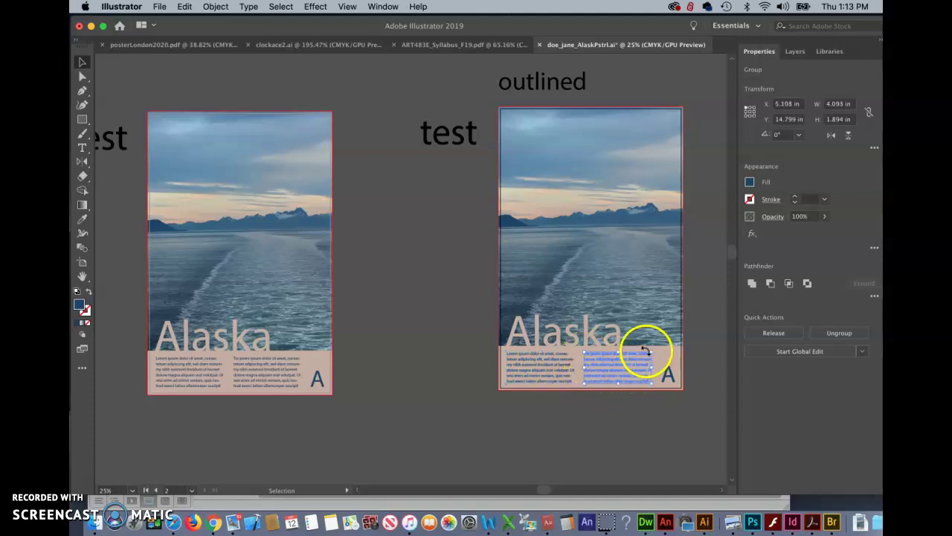
click(549, 338)
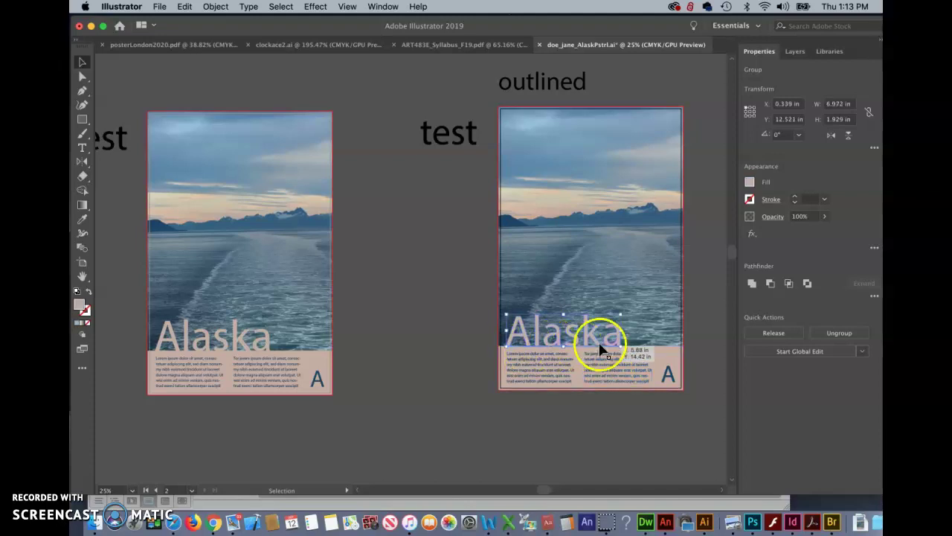
click(253, 335)
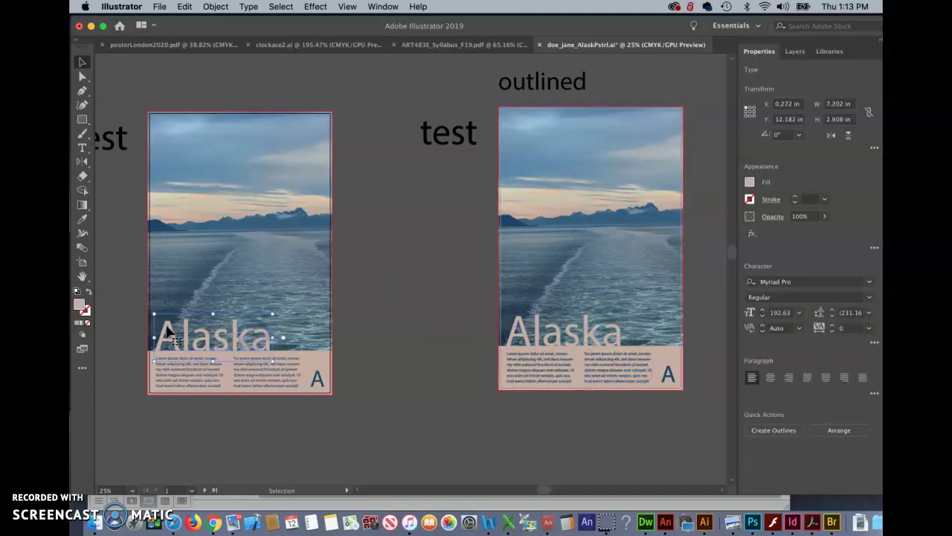
click(271, 386)
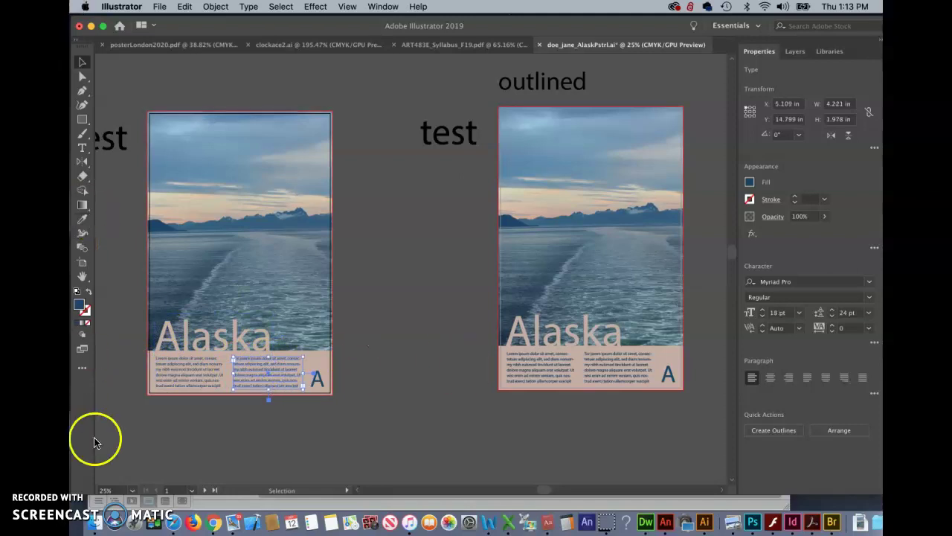
Step: After rechecking the Word checklist, confirm the outlined title, both text columns and letter A are outlines
click(97, 474)
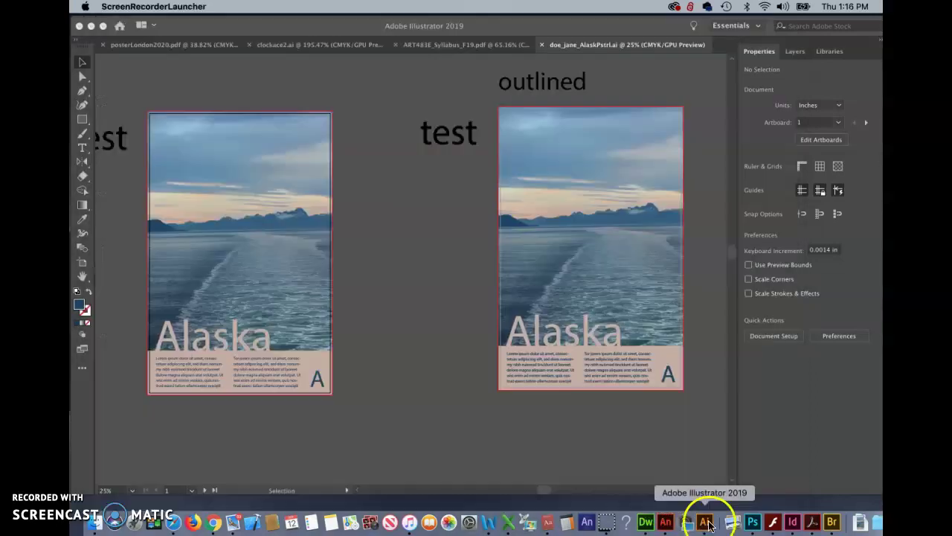
click(704, 522)
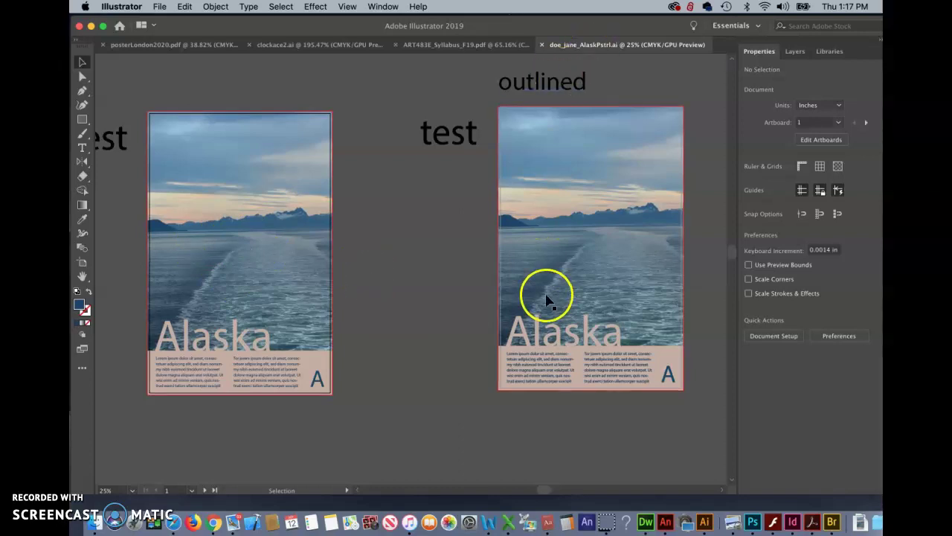
click(557, 338)
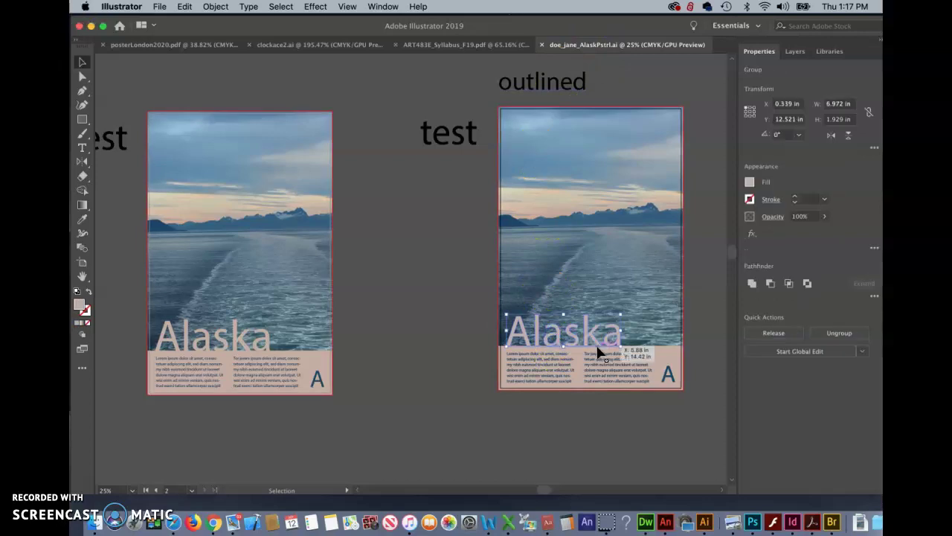
click(558, 368)
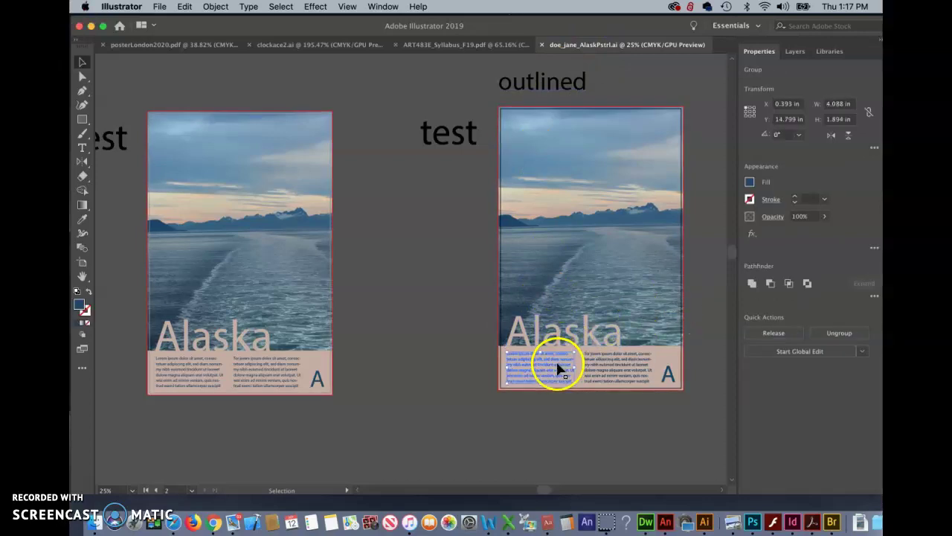
click(647, 371)
click(668, 380)
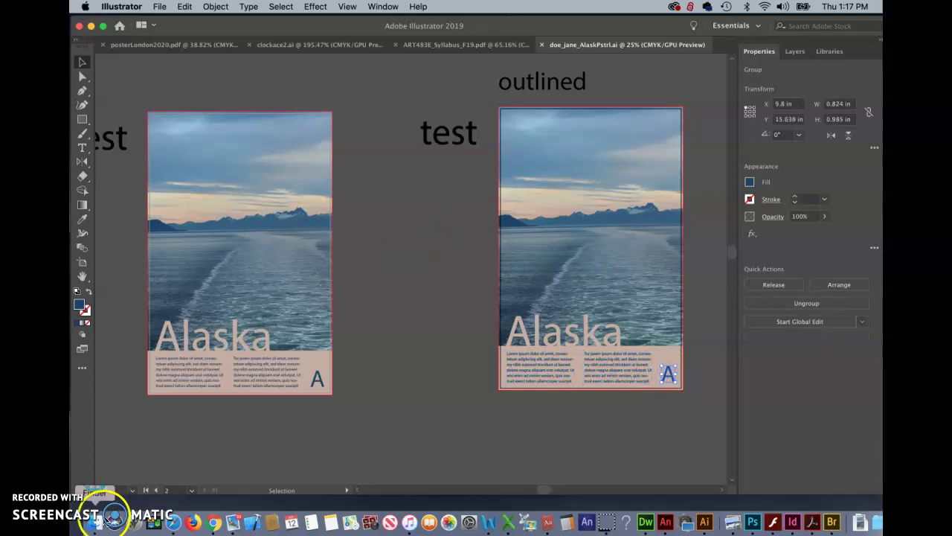
click(78, 521)
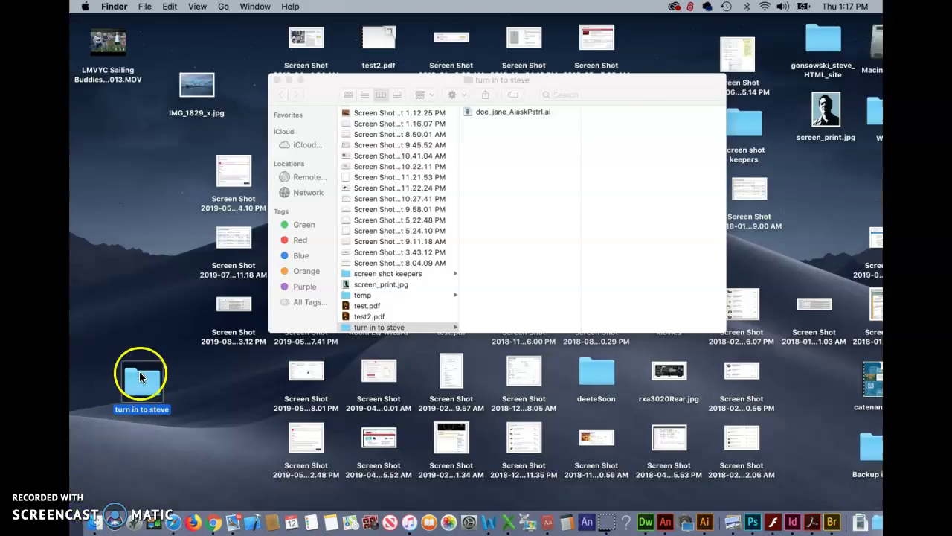
Step: Drag the Alaska poster .ai file onto the desktop, then drop it into the turn-in folder
click(513, 109)
click(513, 111)
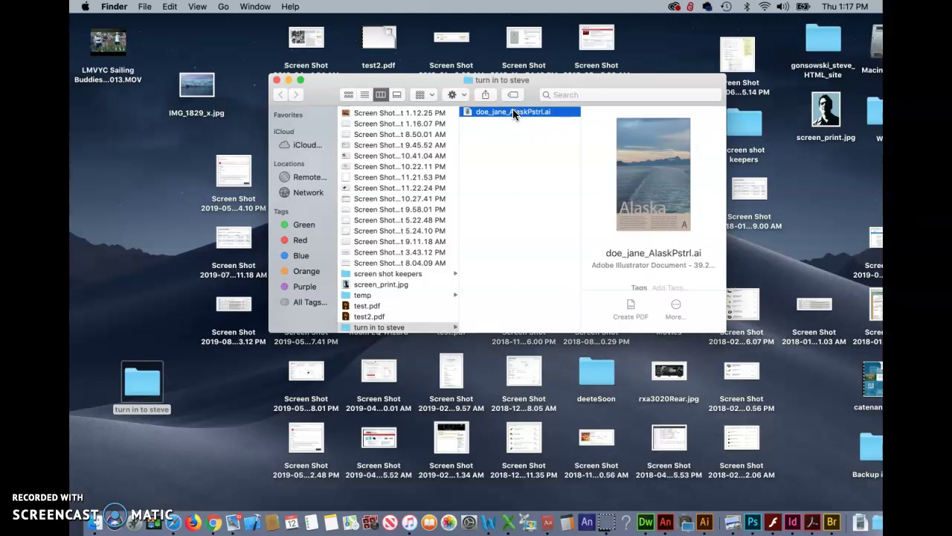
mouse_move(513, 109)
mouse_down()
mouse_move(503, 168)
mouse_move(506, 117)
mouse_up()
drag(516, 110, 136, 301)
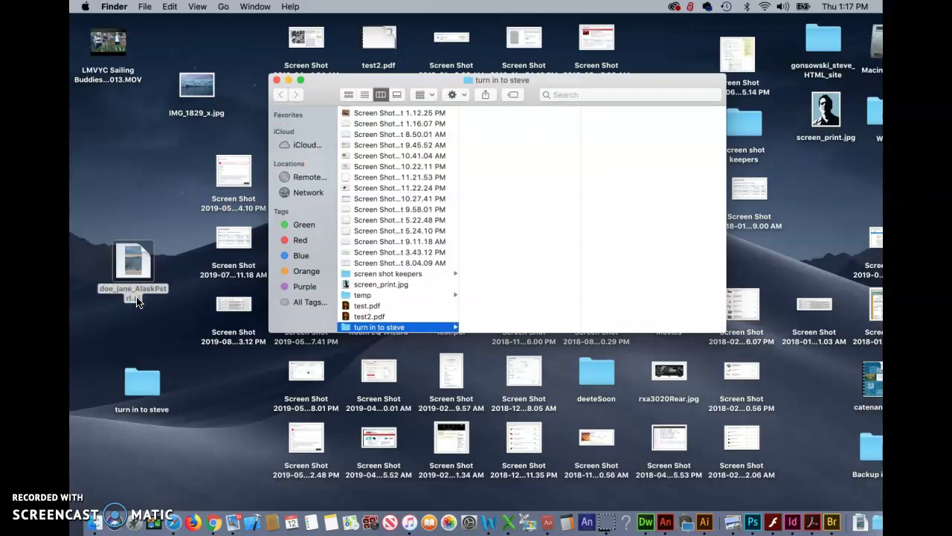
drag(137, 302, 134, 378)
click(240, 415)
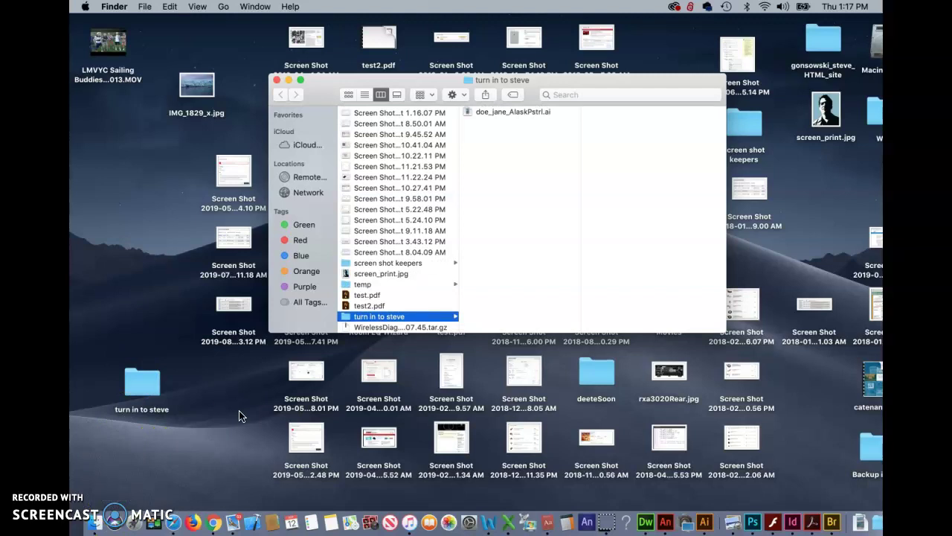
click(94, 520)
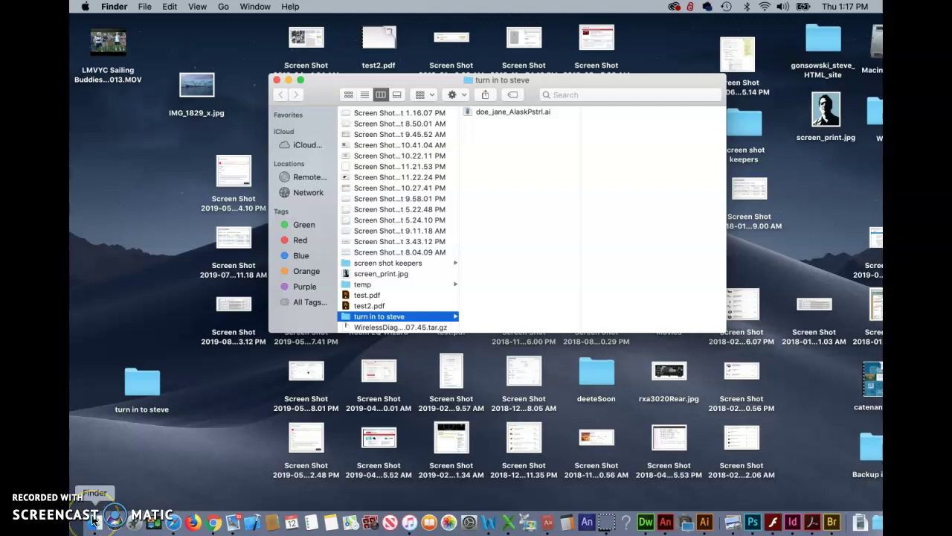